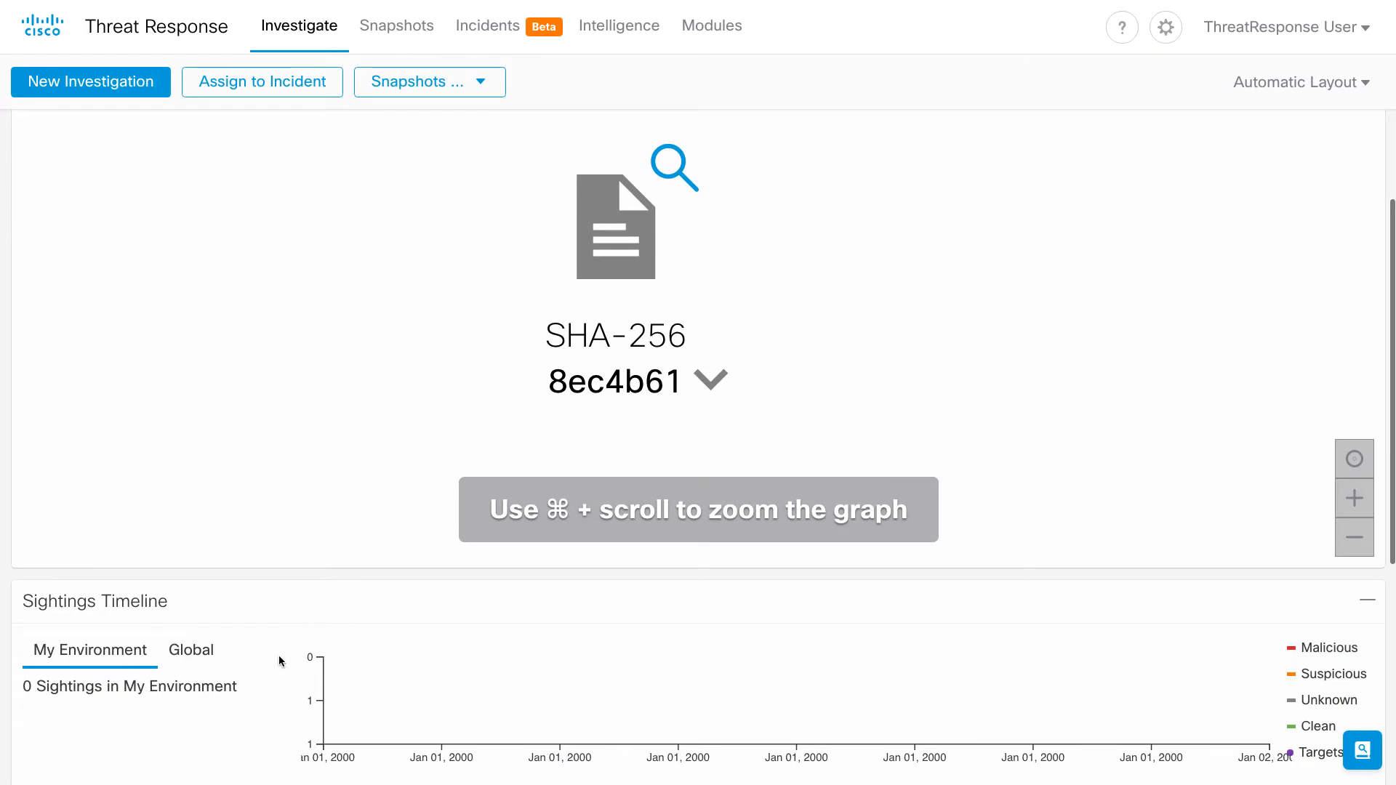
- Highlight the hash's '0 Sightings in My Environment' count
left_click_drag(239, 685, 26, 686)
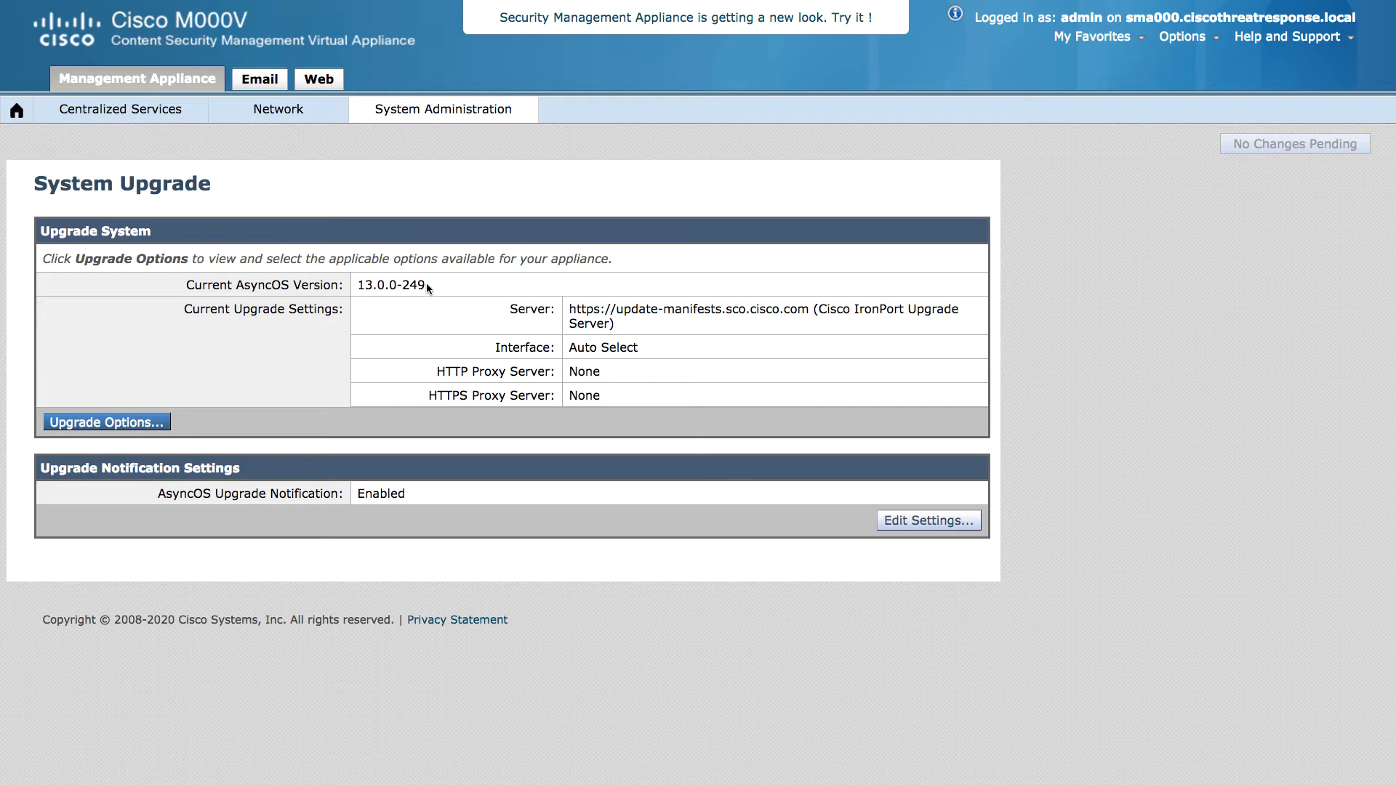
- Highlight AsyncOS version 13.0.0-249, then go to Network > Cloud Service Settings
left_click_drag(427, 286, 359, 284)
mouse_move(307, 121)
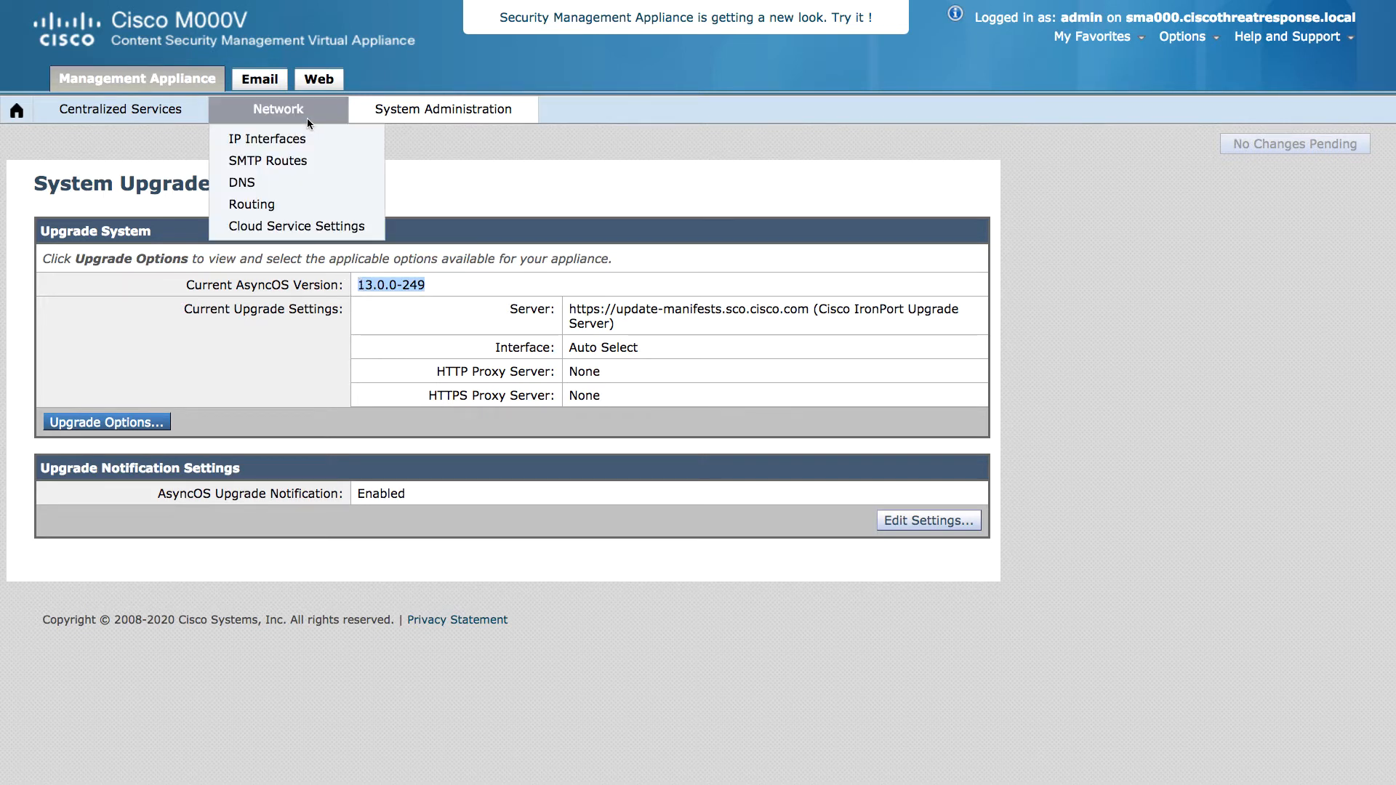
left_click(321, 228)
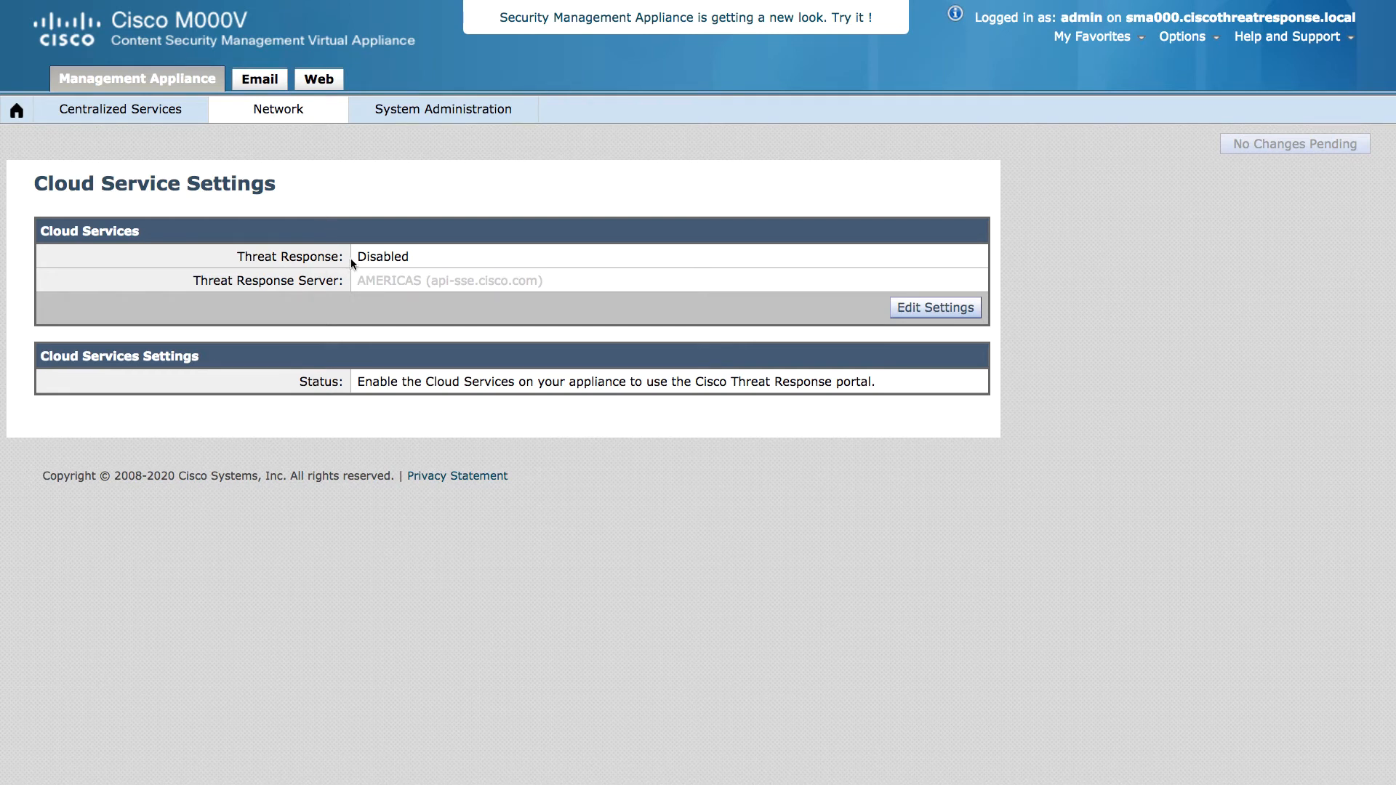
- Enable Threat Response and commit the change with the comment 'enable threat response'
left_click(937, 309)
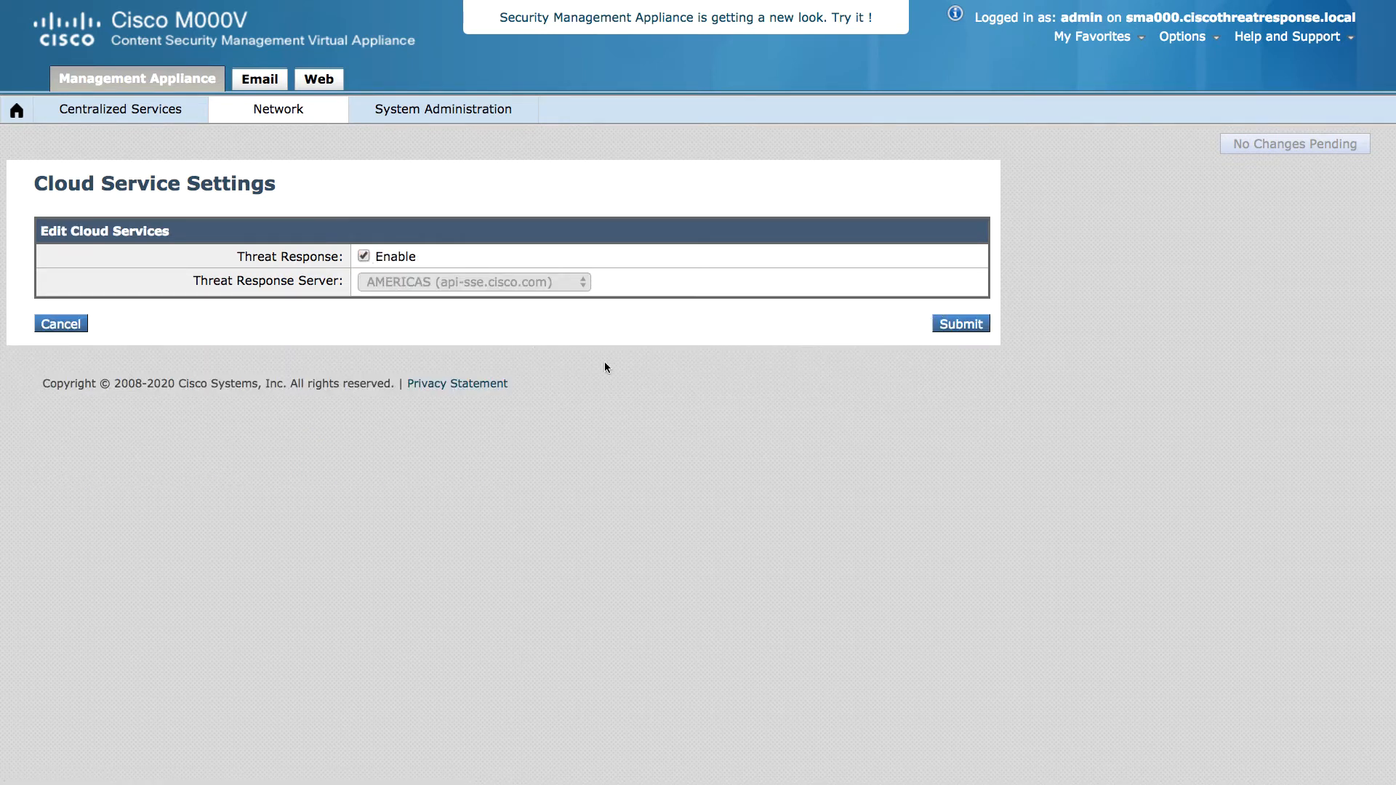
left_click(946, 324)
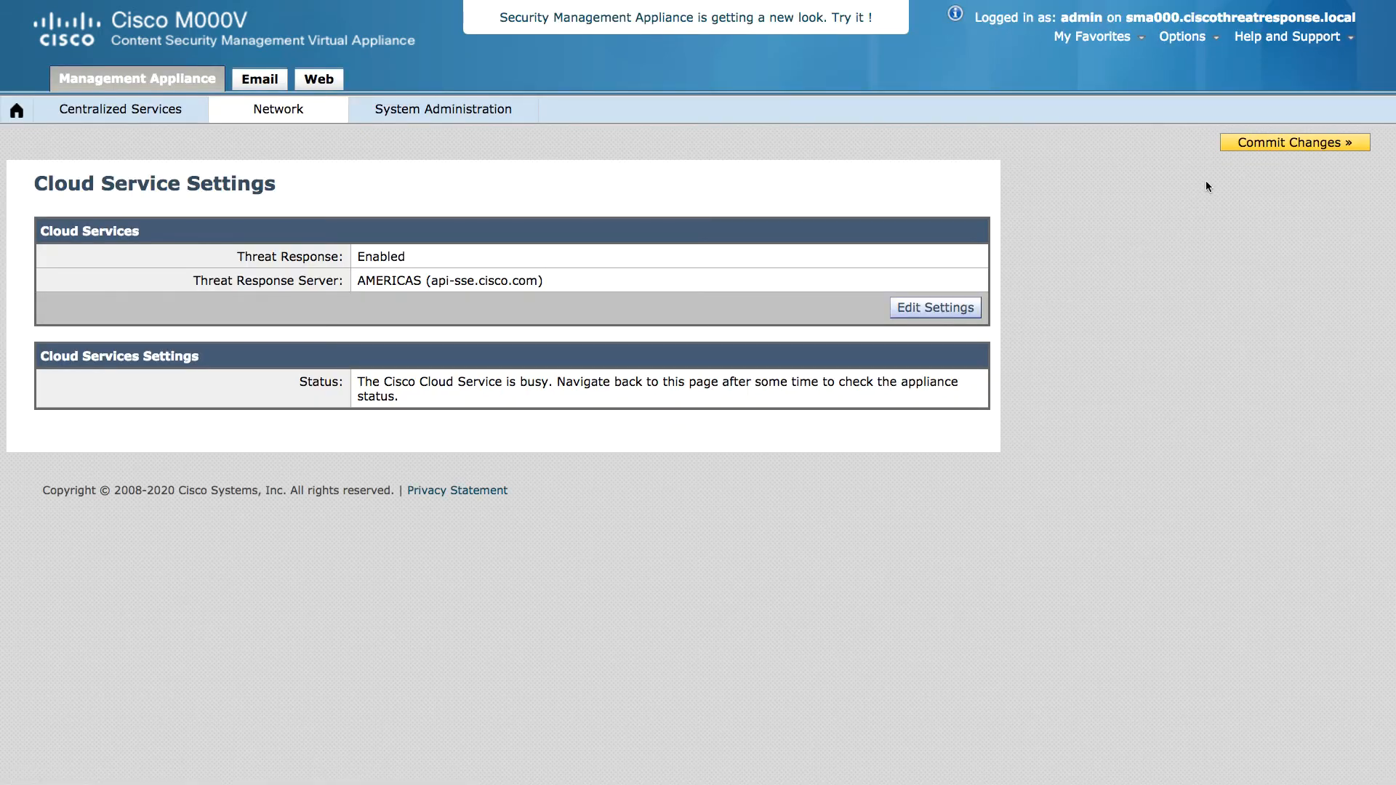
left_click(1238, 142)
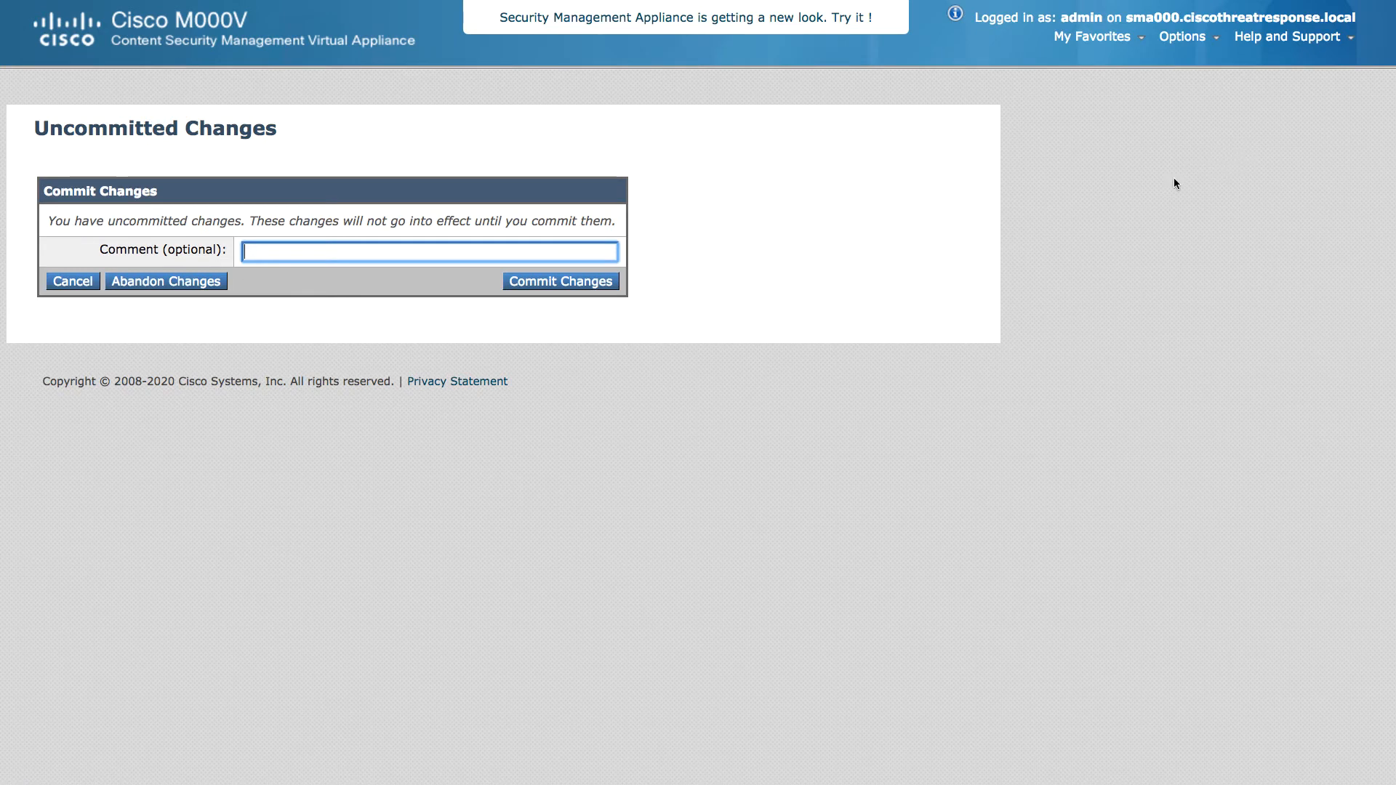
type("enable threat response")
left_click(599, 282)
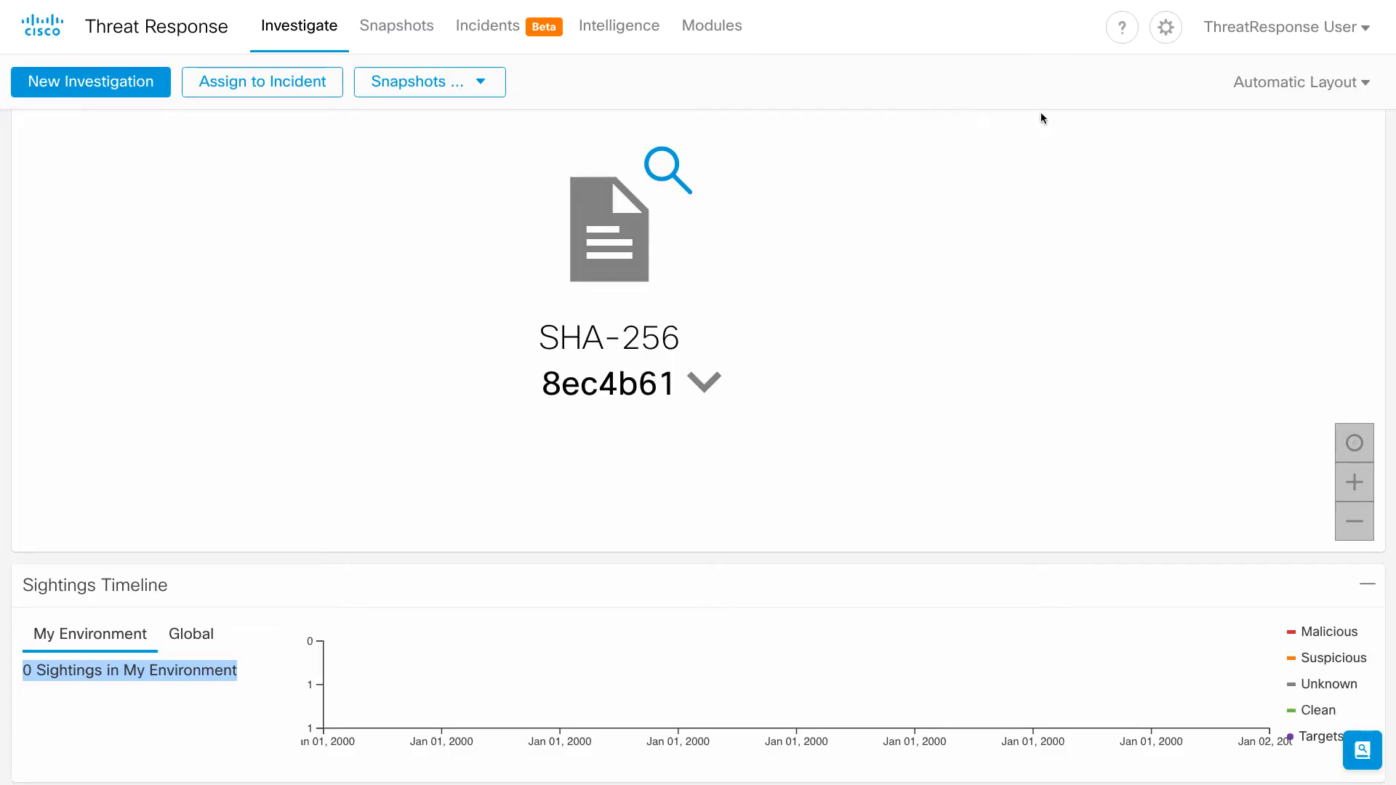
- Go from Settings > Devices to Manage Devices in Security Services Exchange
left_click(1167, 29)
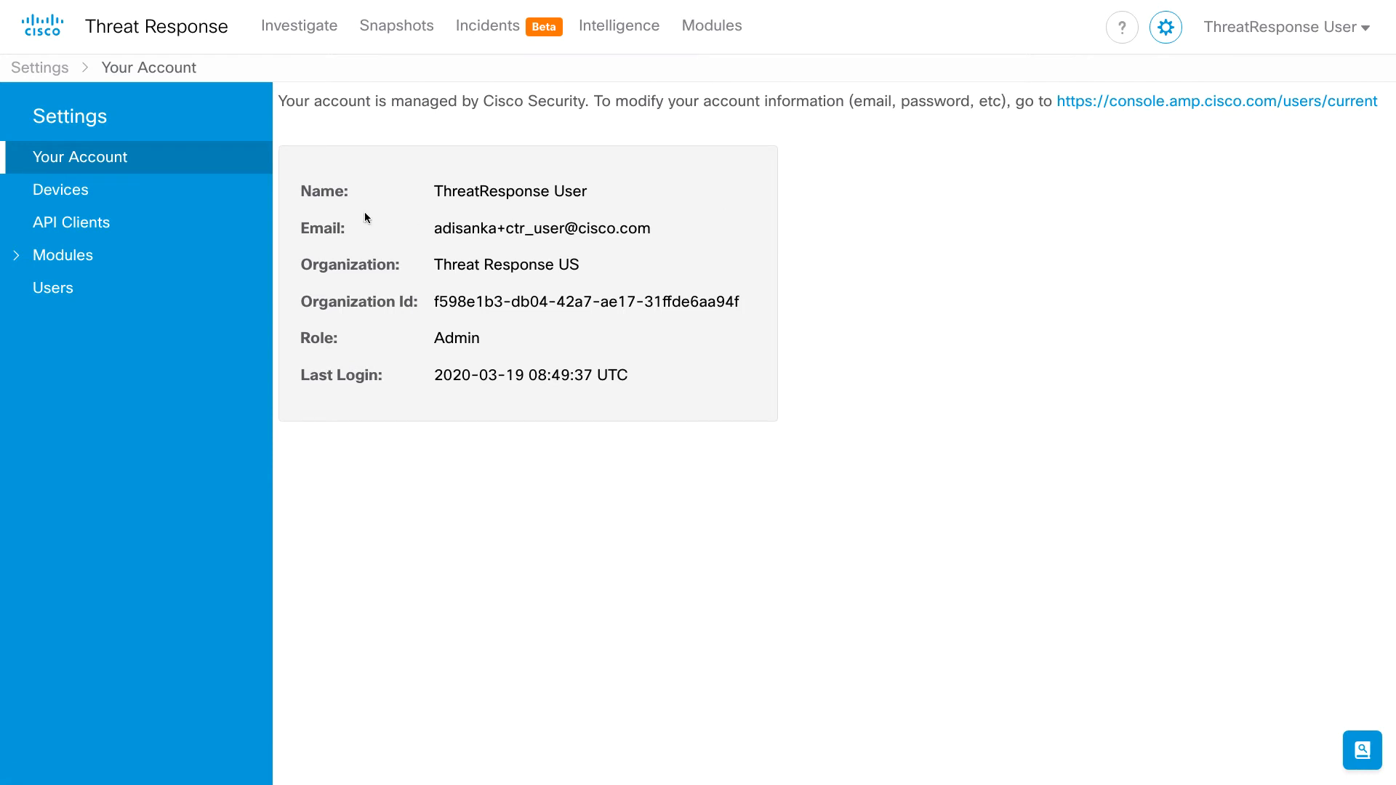
left_click(182, 191)
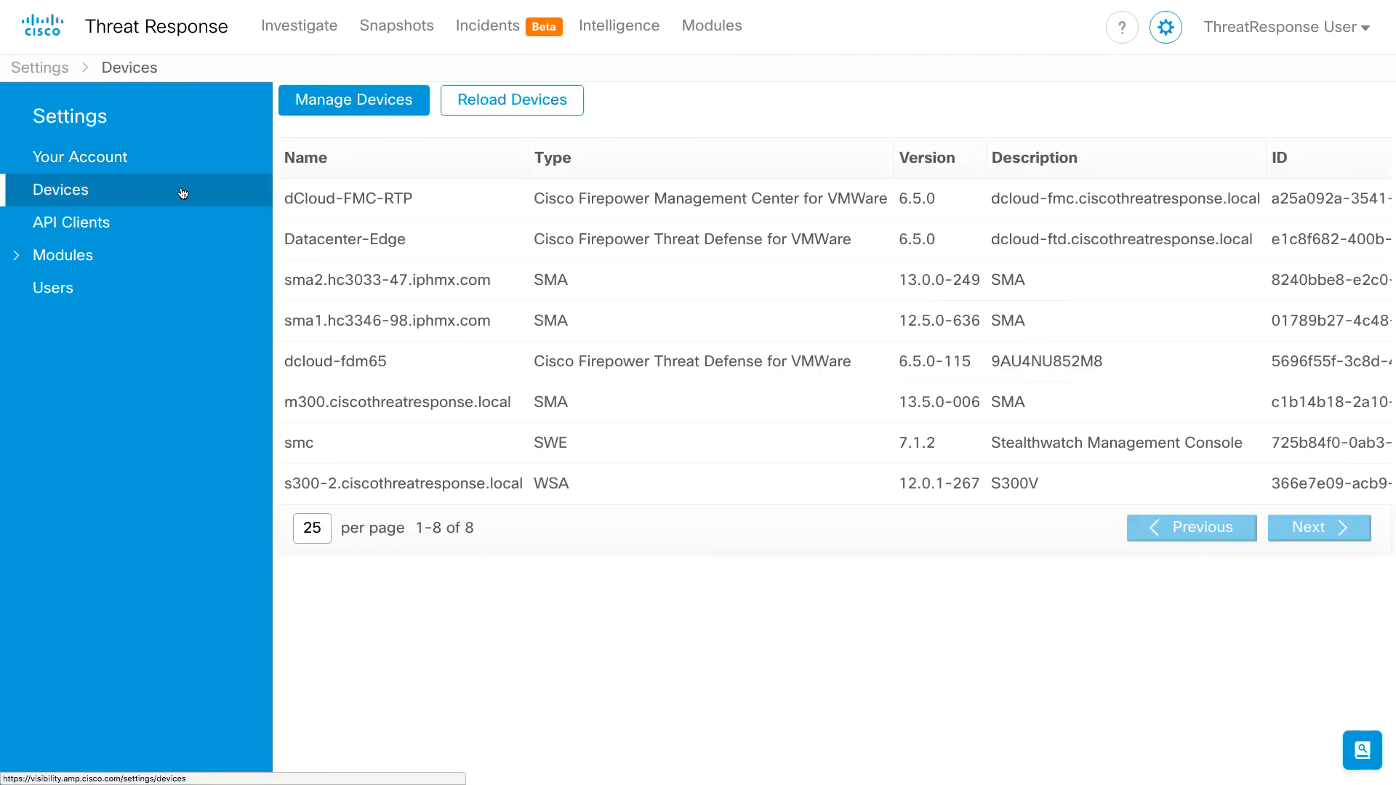
left_click(358, 110)
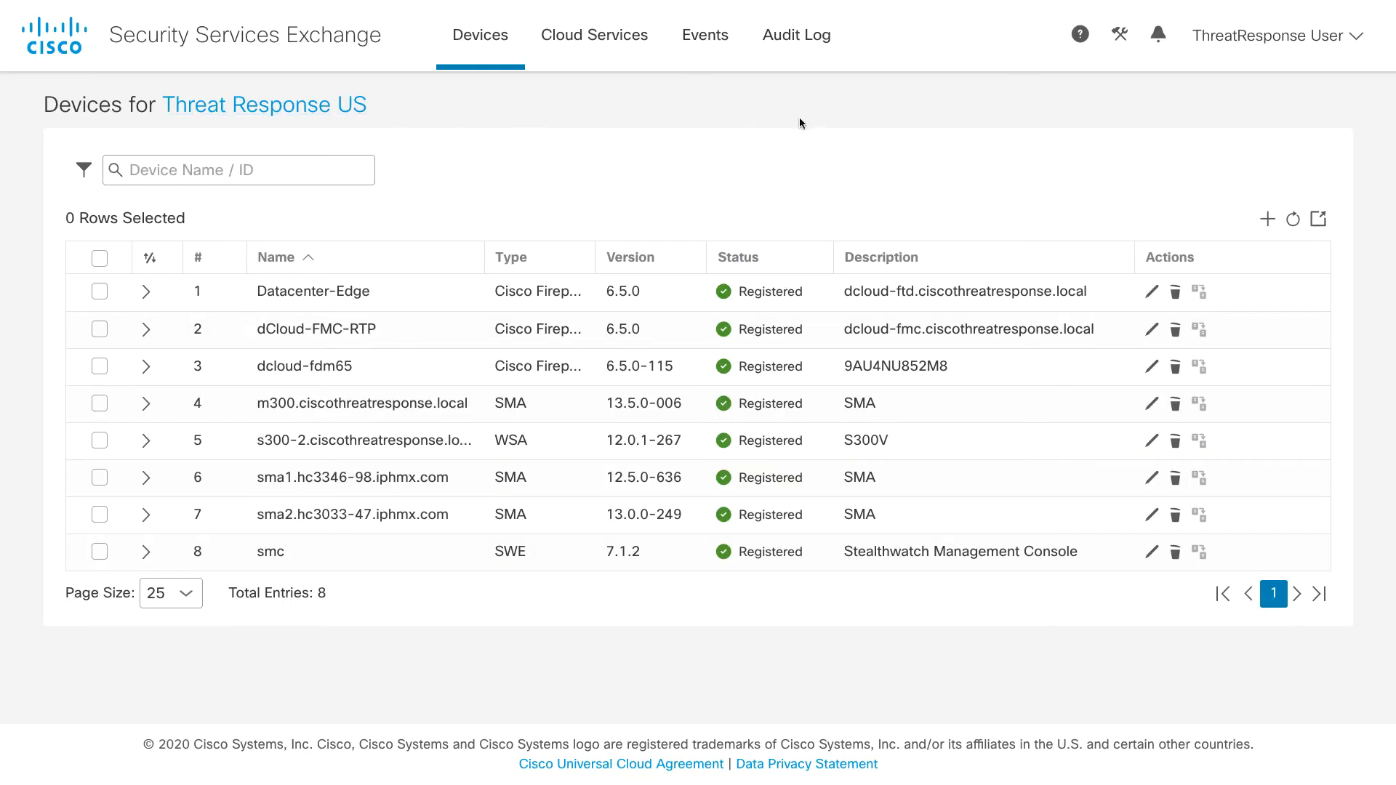
- Generate a registration token for 1 device valid for 1 hour and copy it
left_click(1266, 218)
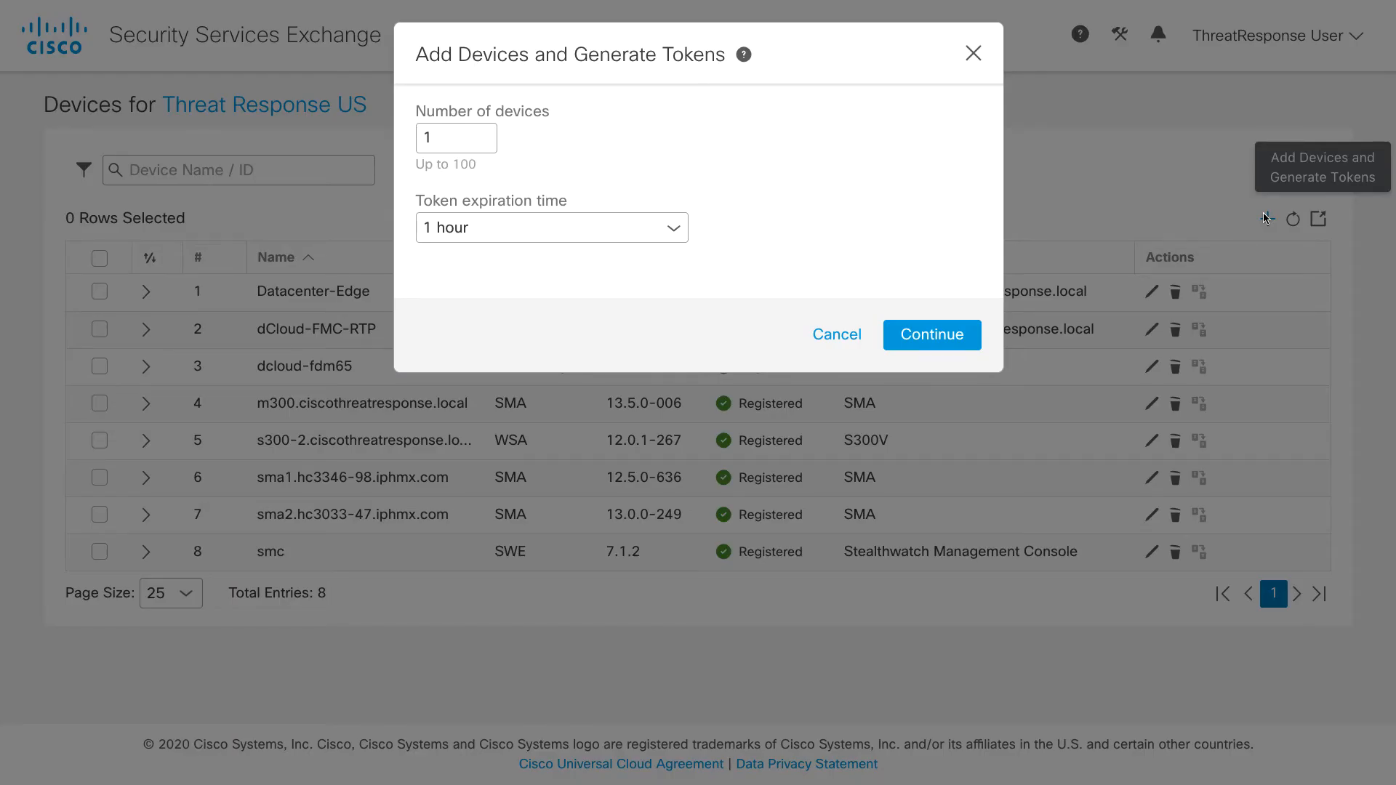
left_click(933, 334)
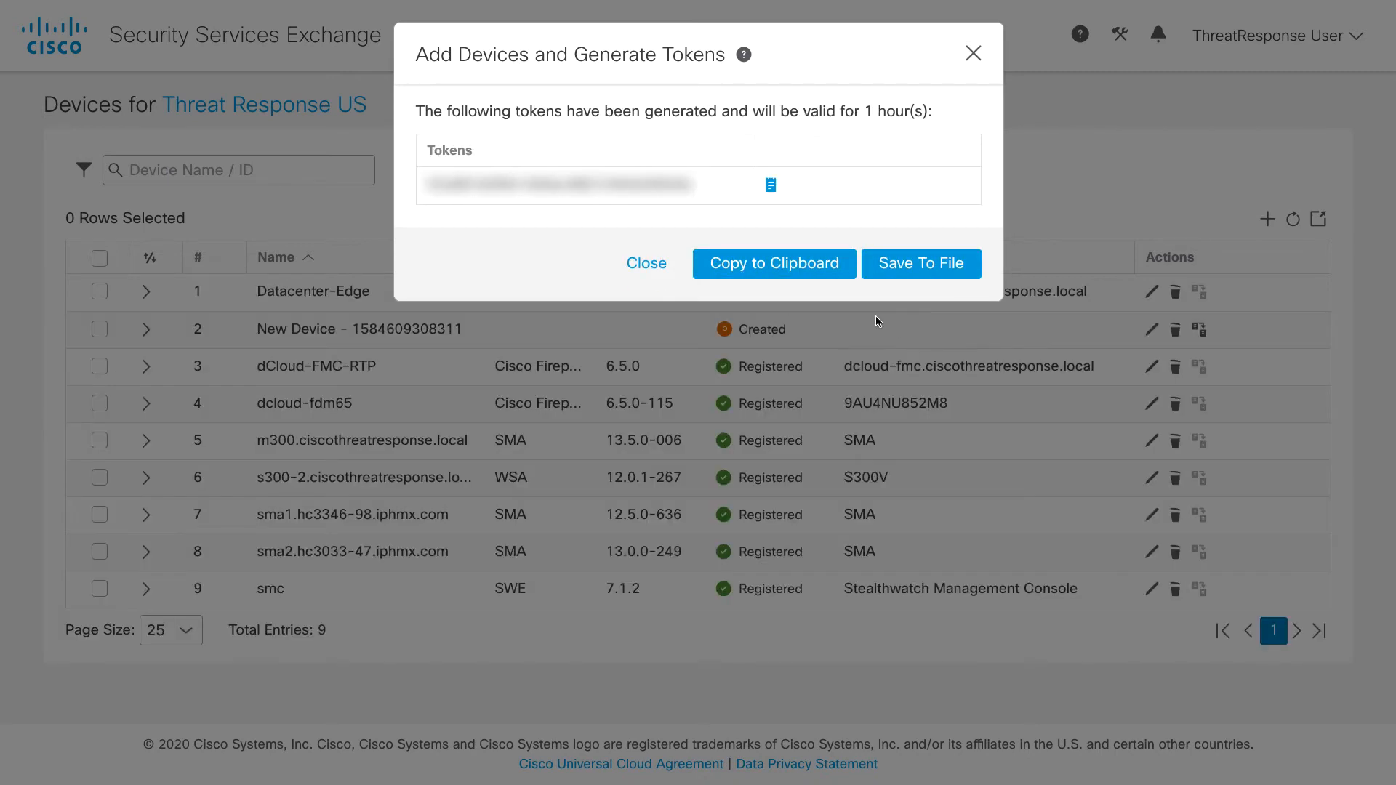
left_click(814, 268)
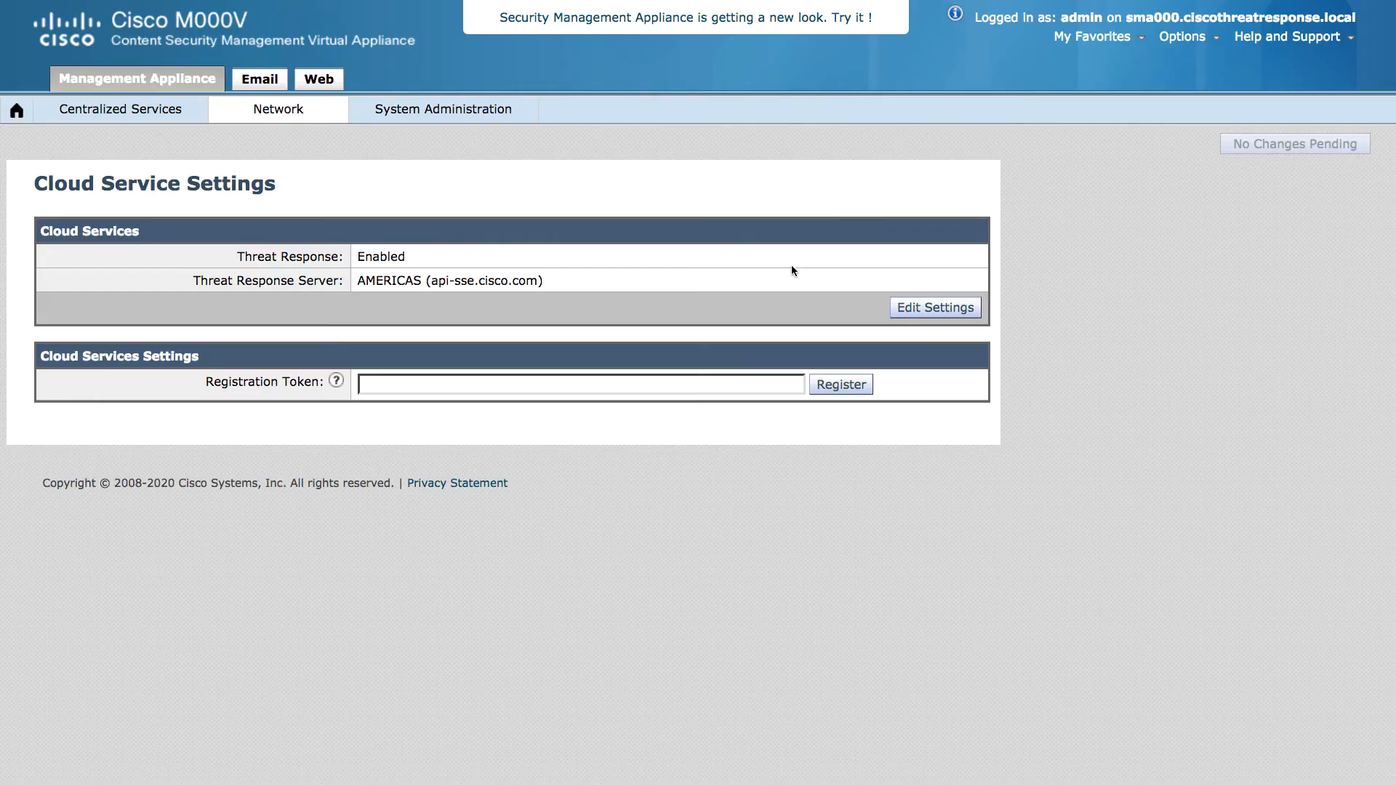
- Paste the copied token into the Registration Token field and register the appliance
left_click(663, 381)
key("ctrl+v")
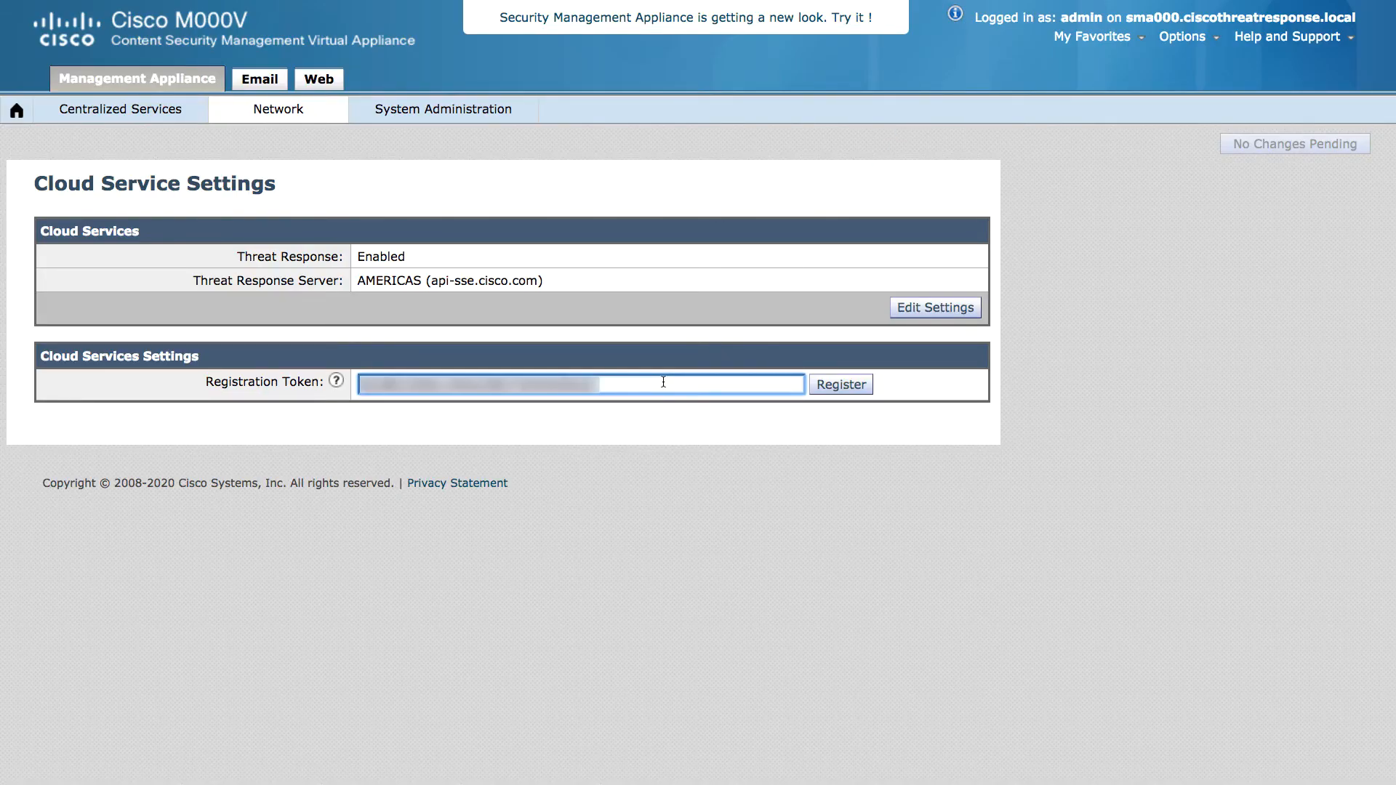
left_click(830, 387)
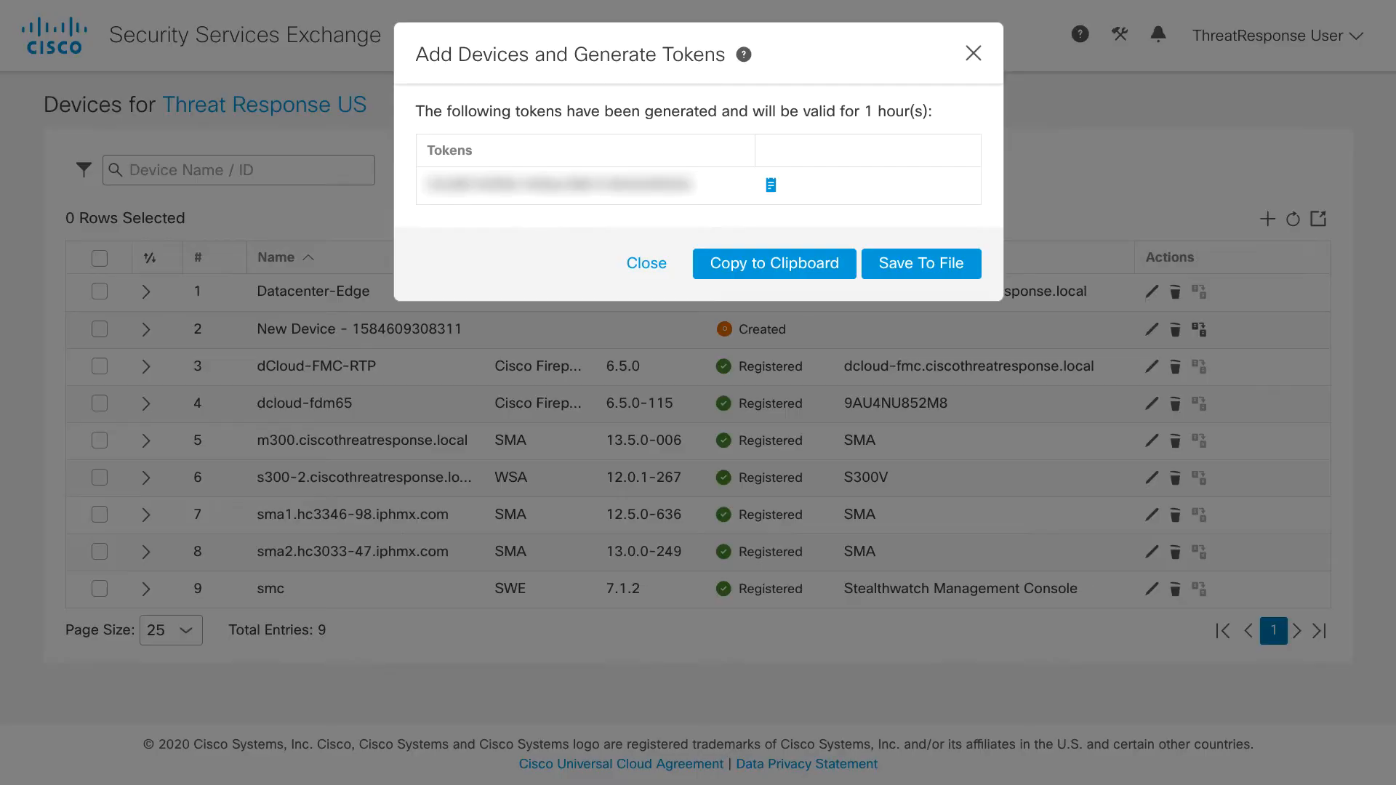
- Close the token dialog, refresh the devices list, and expand the new sma000 SMA row
left_click(973, 53)
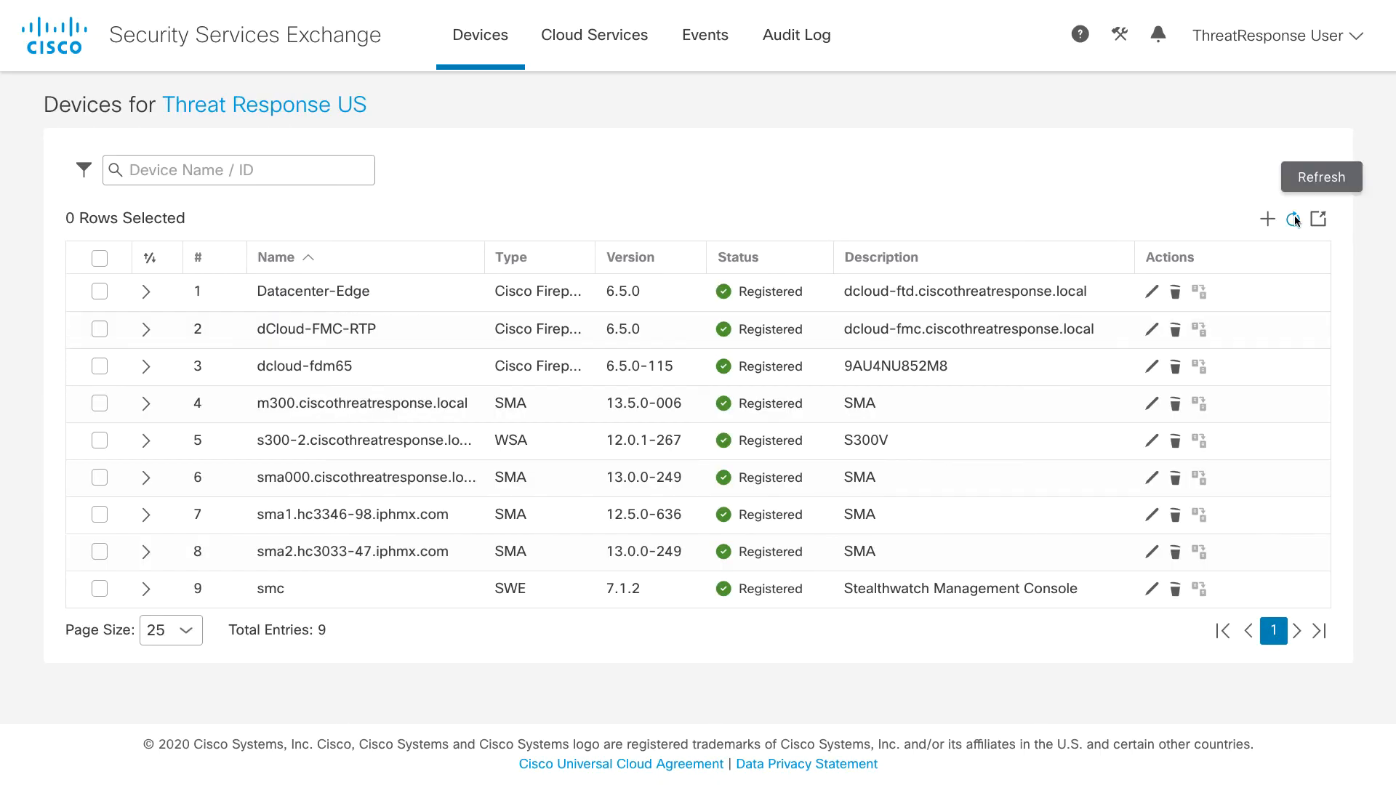
left_click(1294, 218)
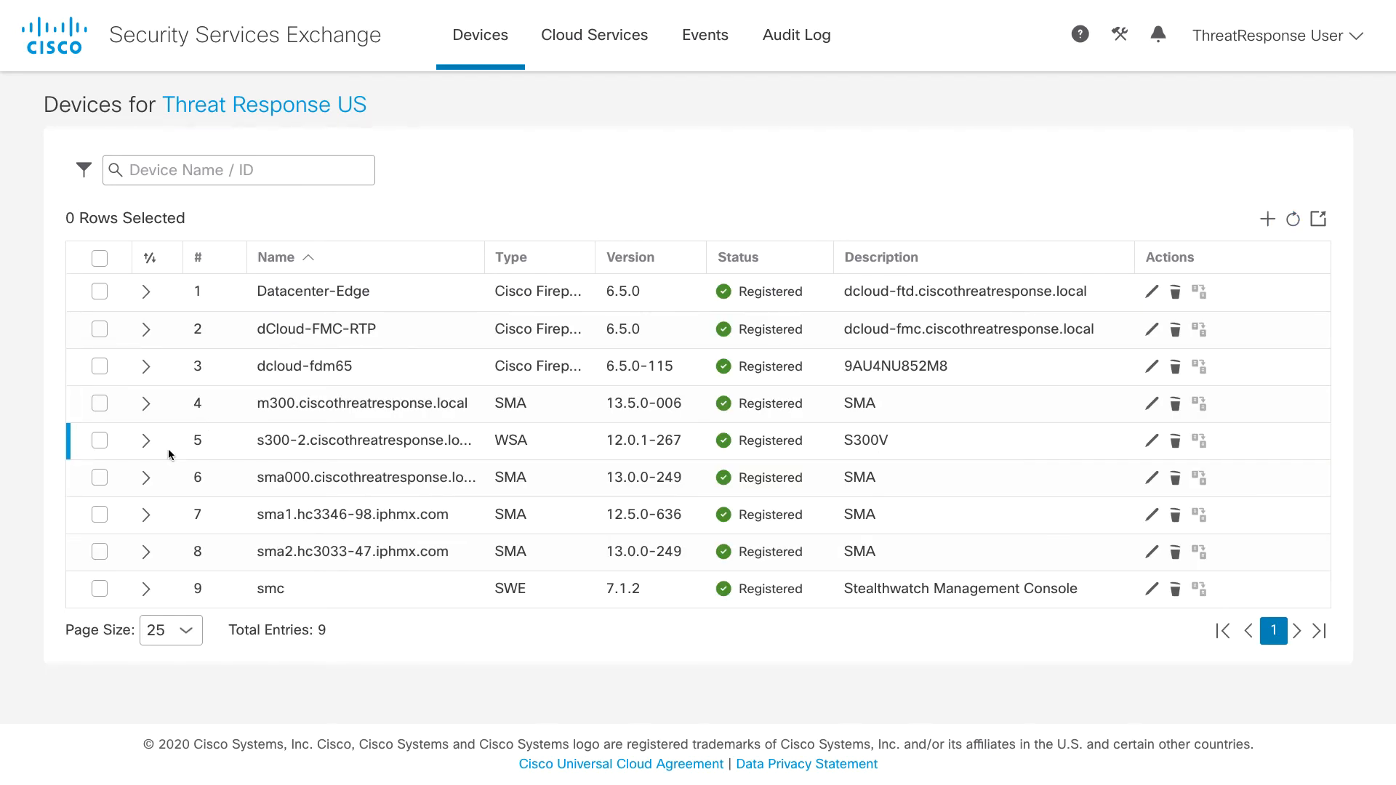
left_click(146, 478)
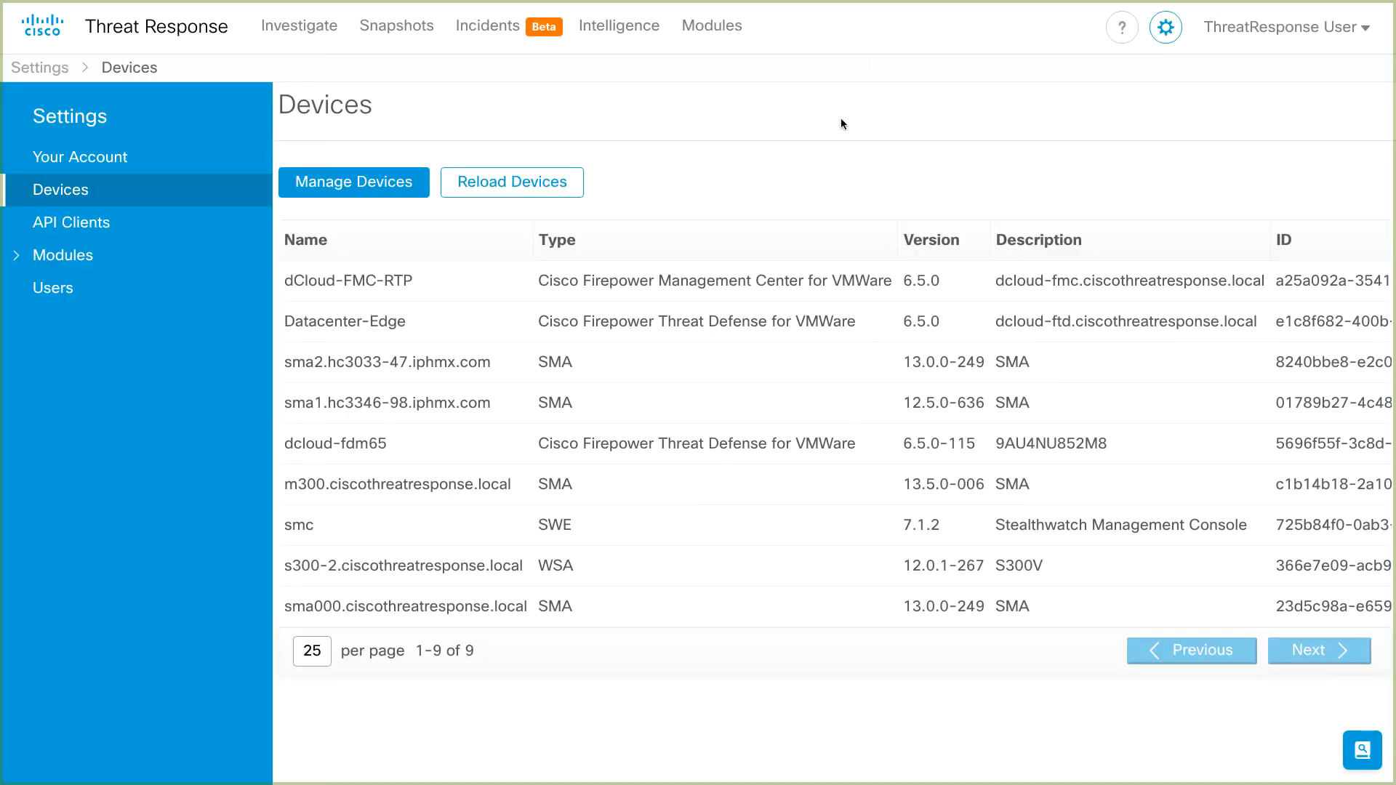
- Go to Settings > Modules > Available Modules and scroll to the SMA Email card
left_click(243, 269)
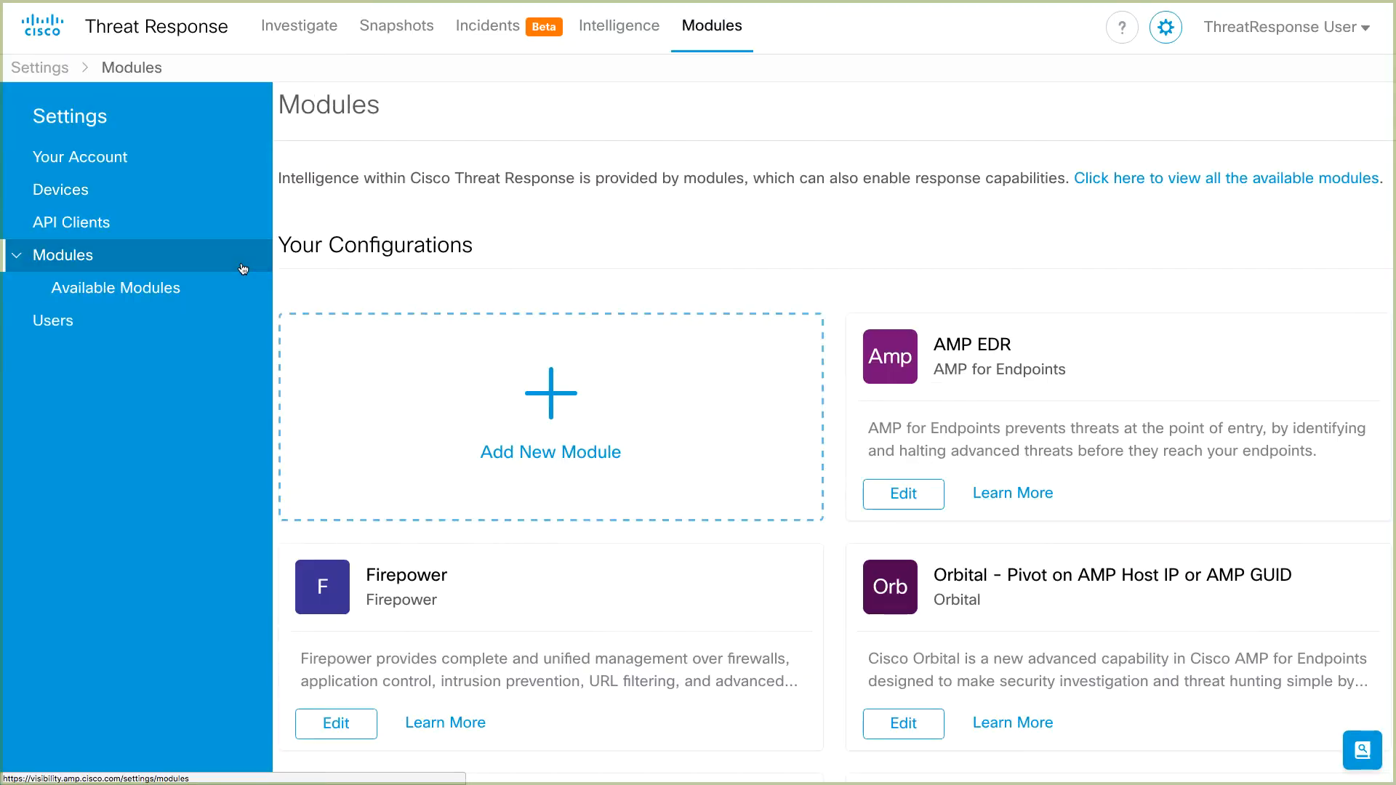
left_click(432, 386)
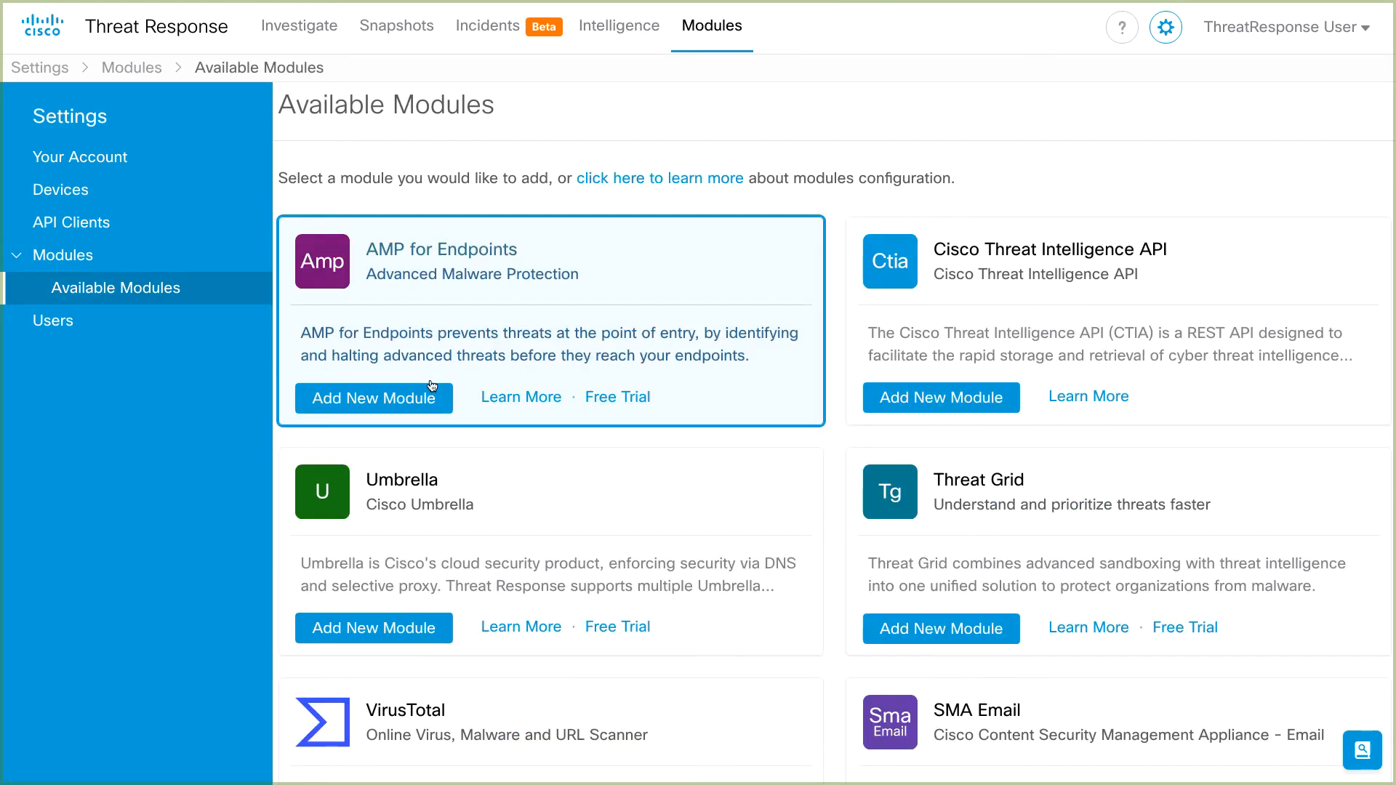
scroll(431, 386, "down", 8)
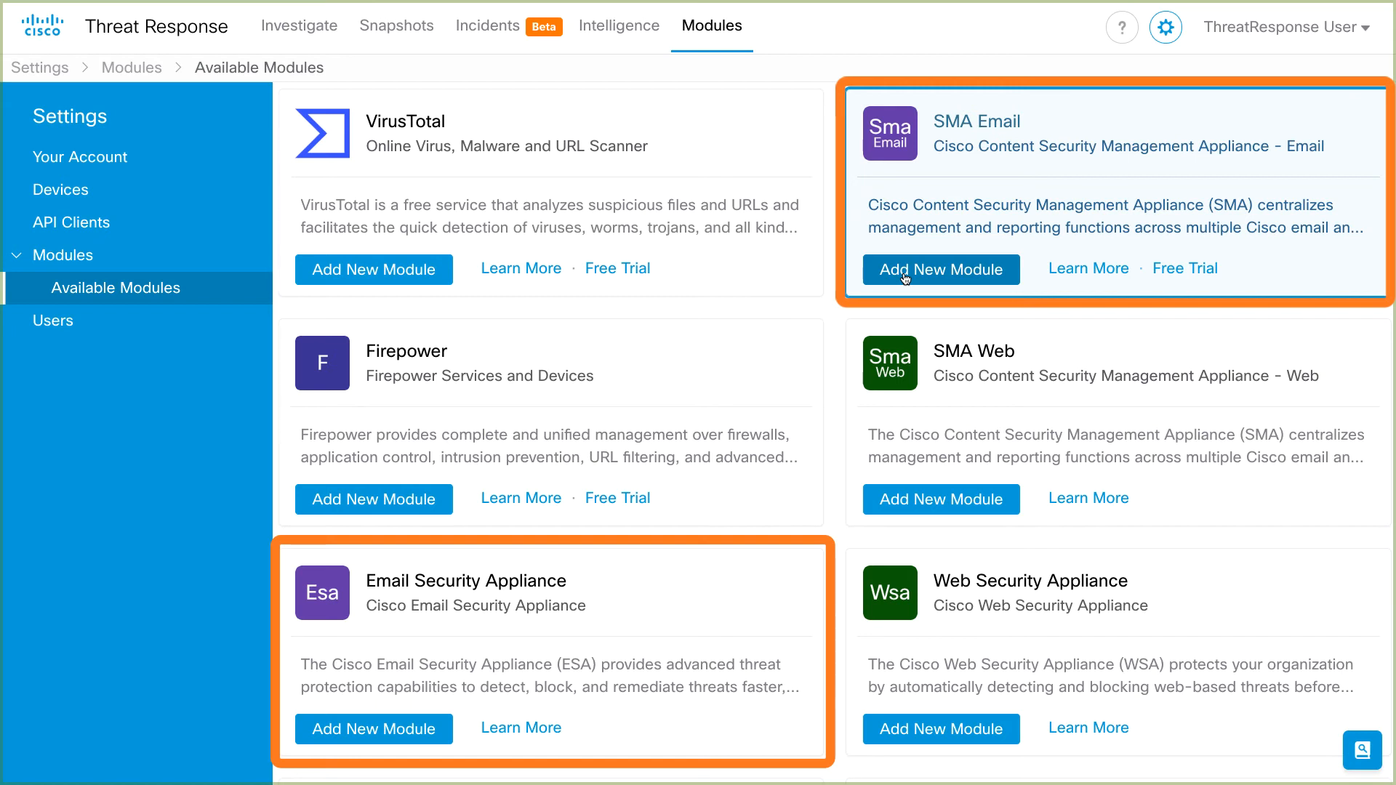
- Save an SMA Email module using sma000.ciscothreatresponse.local with a 7-day request timeframe, then review configured modules
left_click(905, 277)
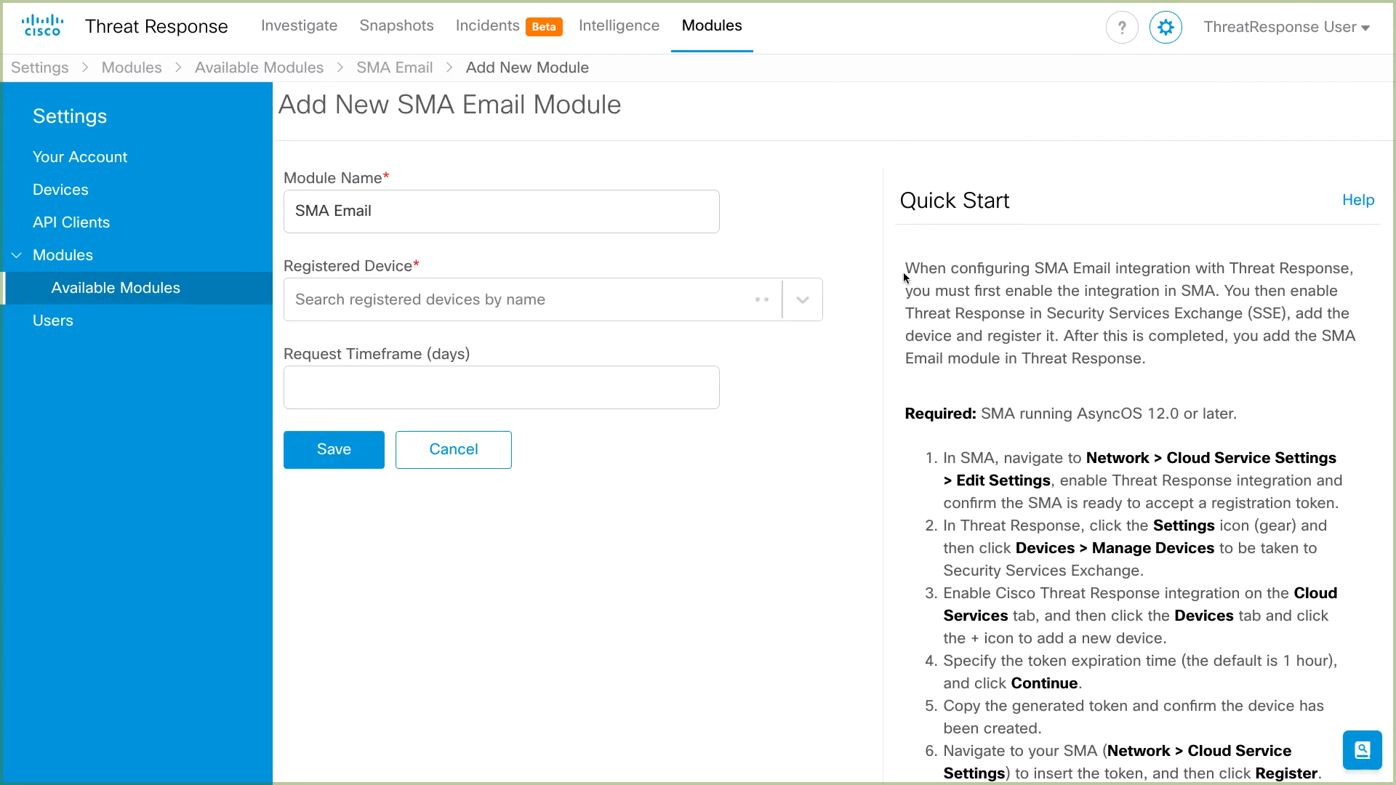
left_click(761, 310)
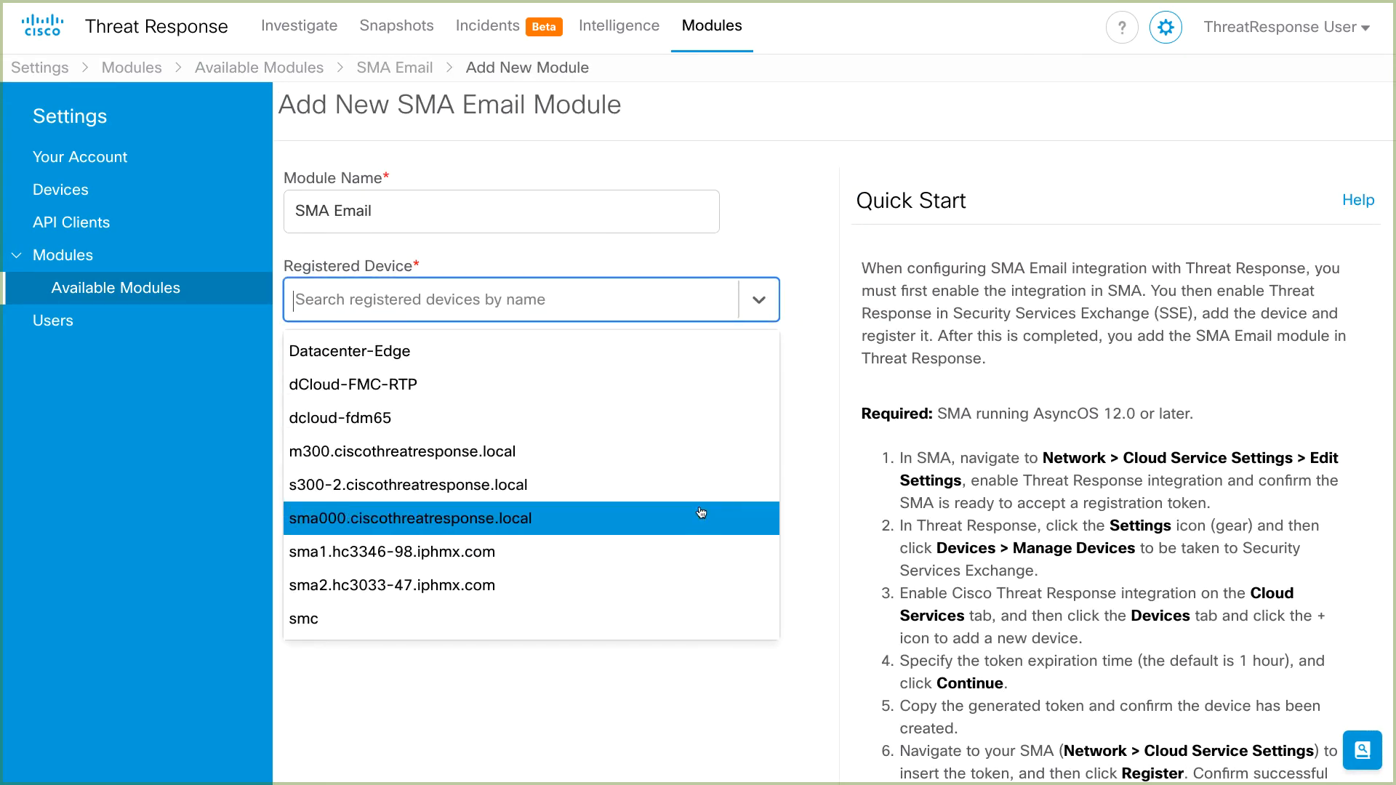
left_click(701, 512)
left_click(663, 525)
type("7")
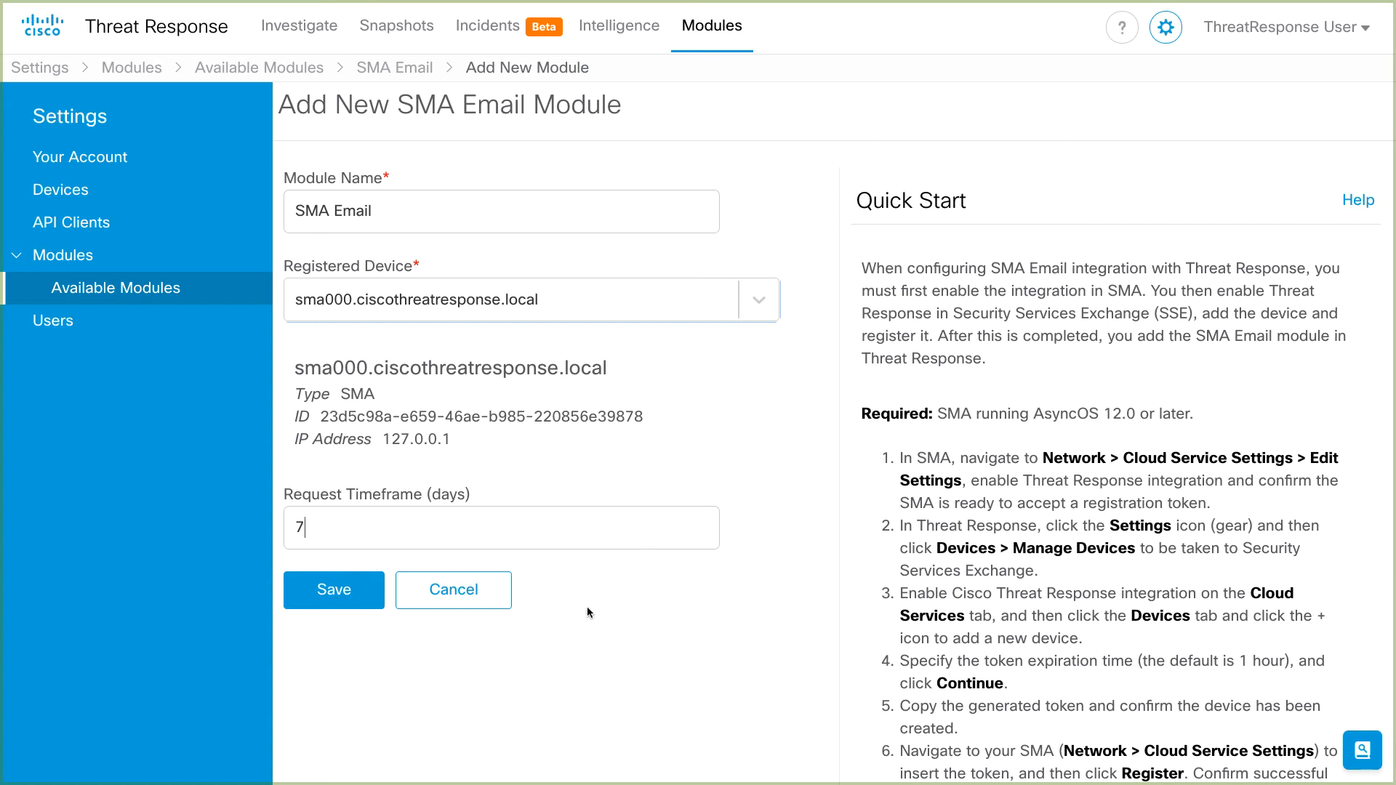
left_click(334, 601)
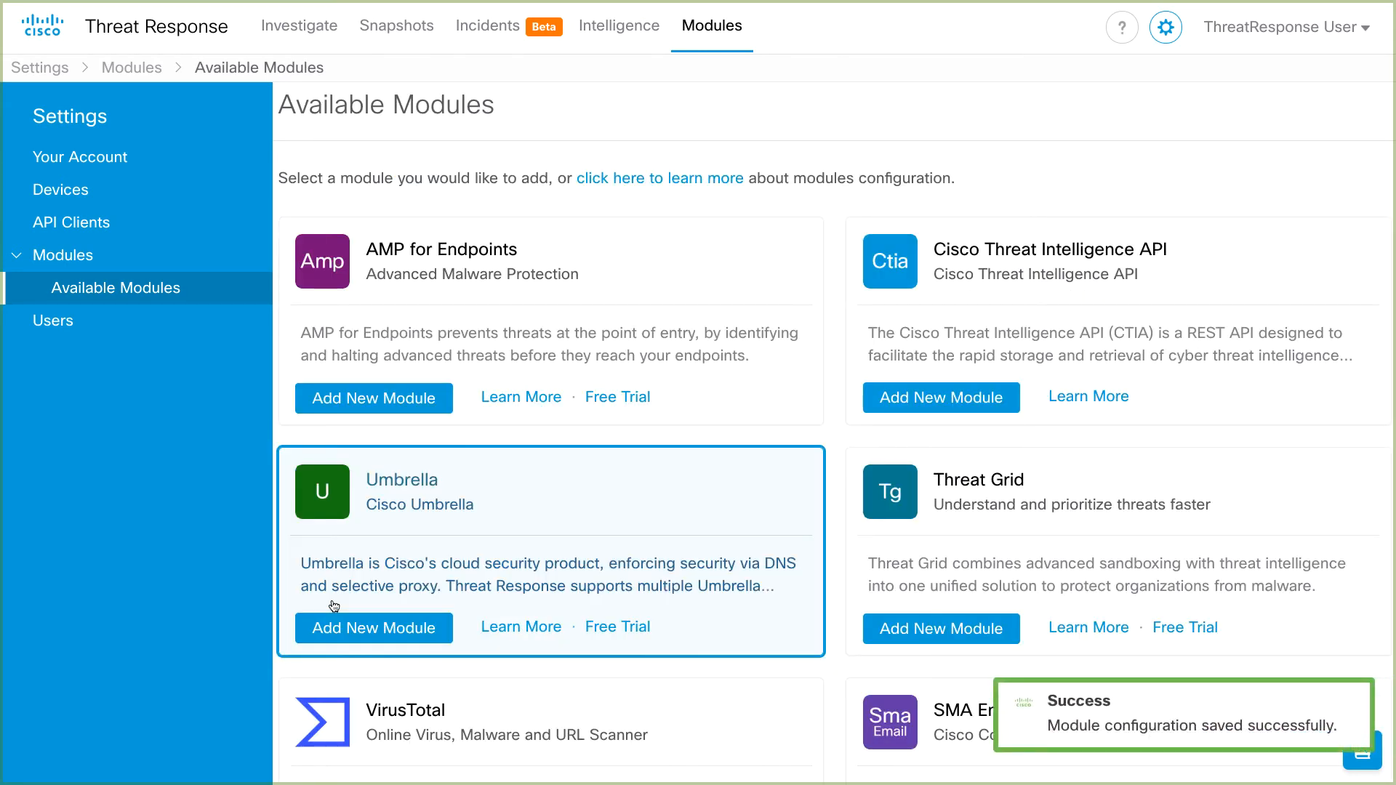
left_click(190, 268)
scroll(484, 340, "down", 7)
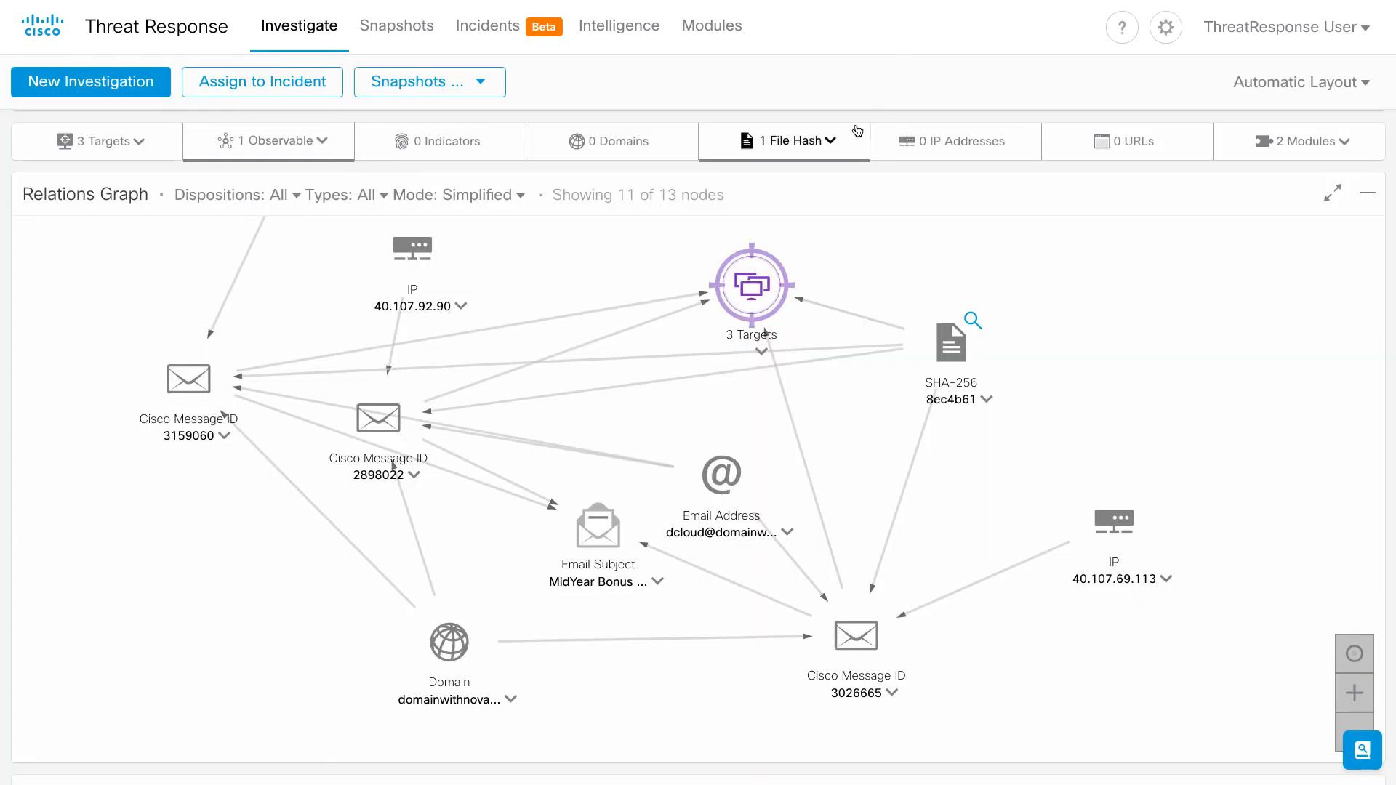
- Check the File Hash and 2 Modules lists, then show the SHA-256 and 3 Targets node details
left_click(831, 142)
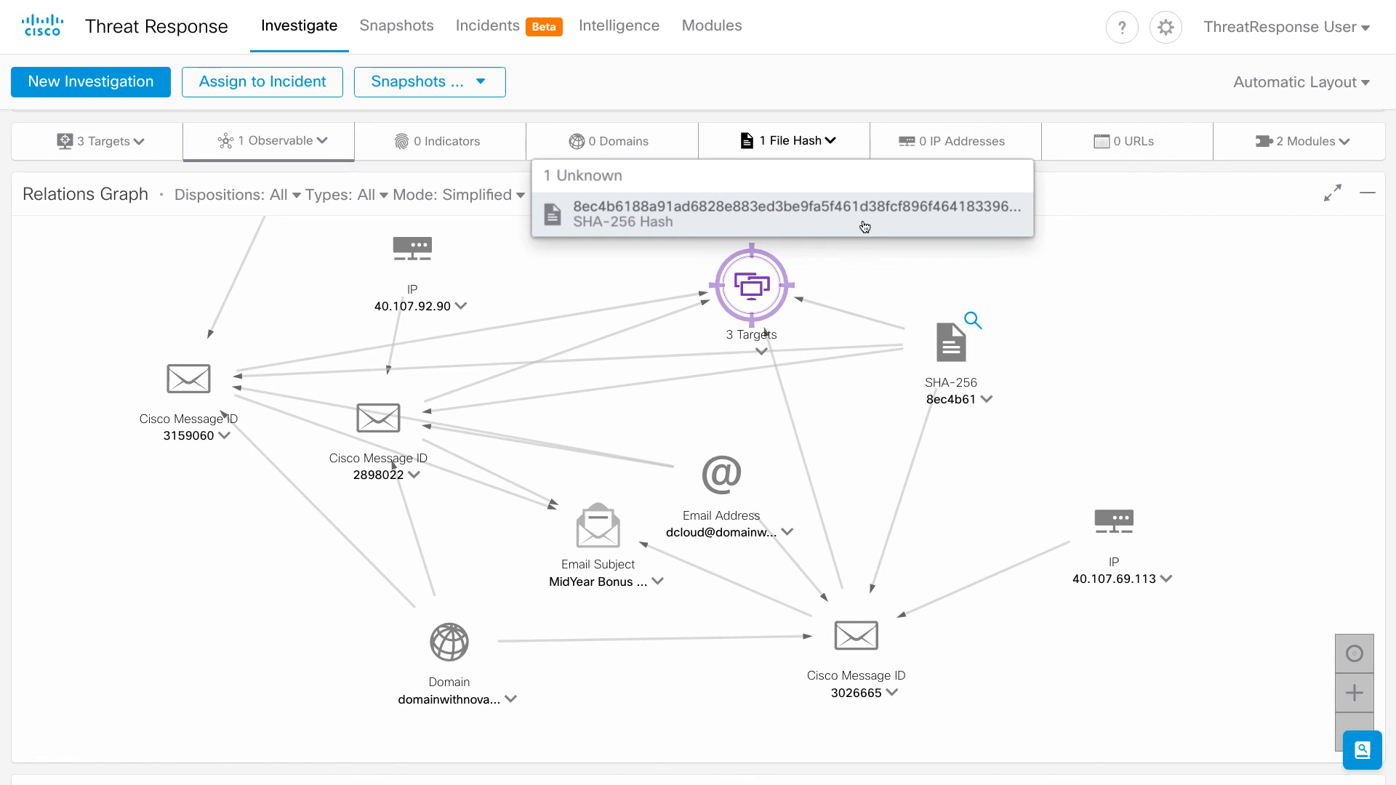
left_click(836, 145)
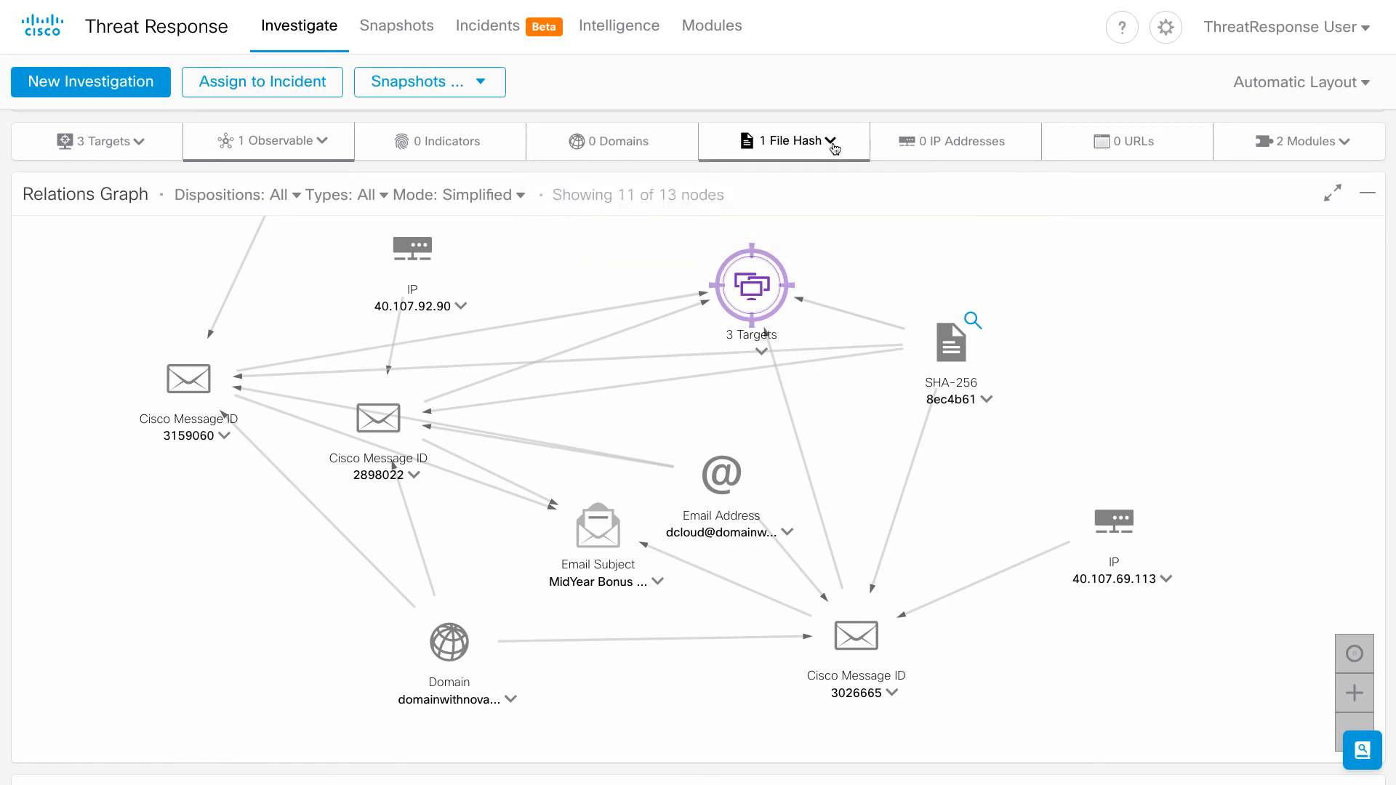
left_click(1306, 149)
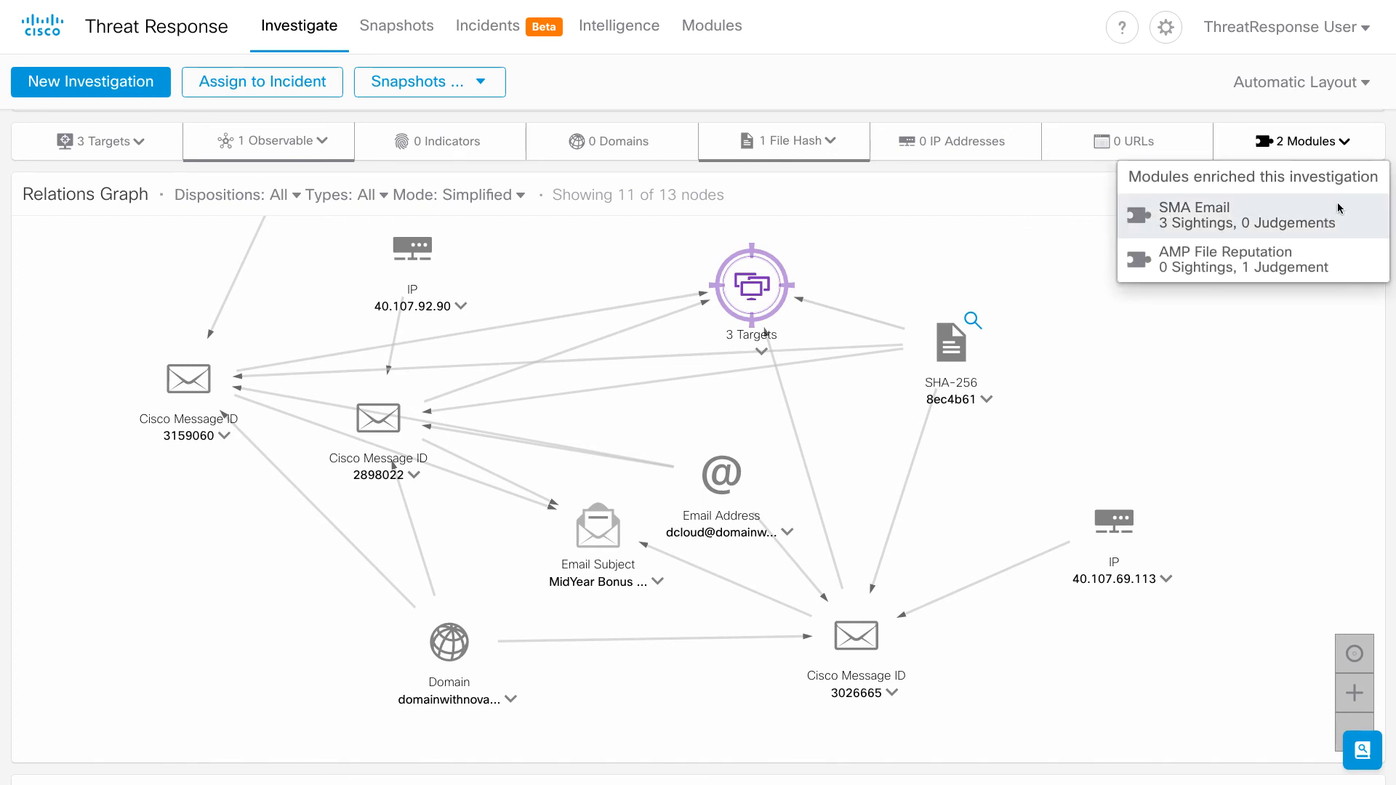
left_click(1347, 142)
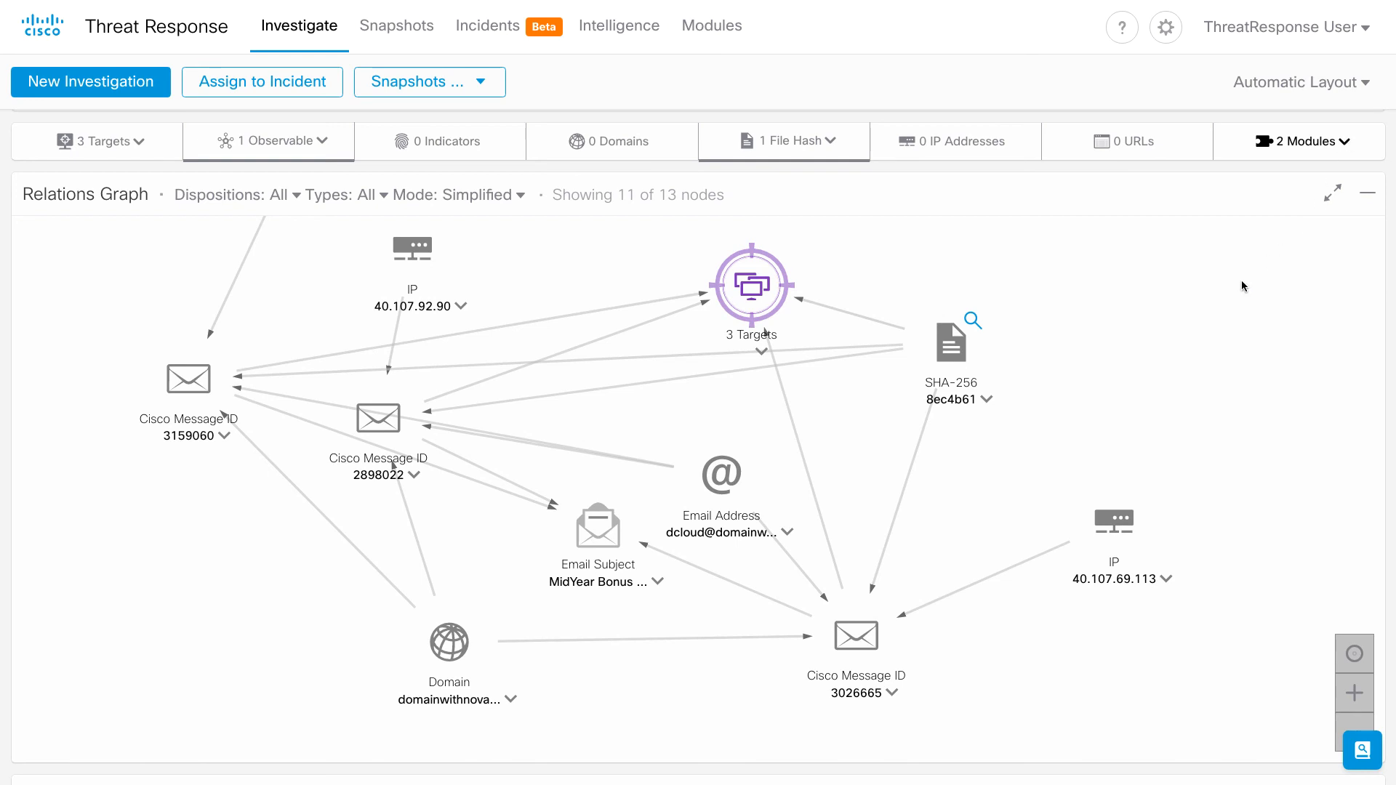
left_click(951, 360)
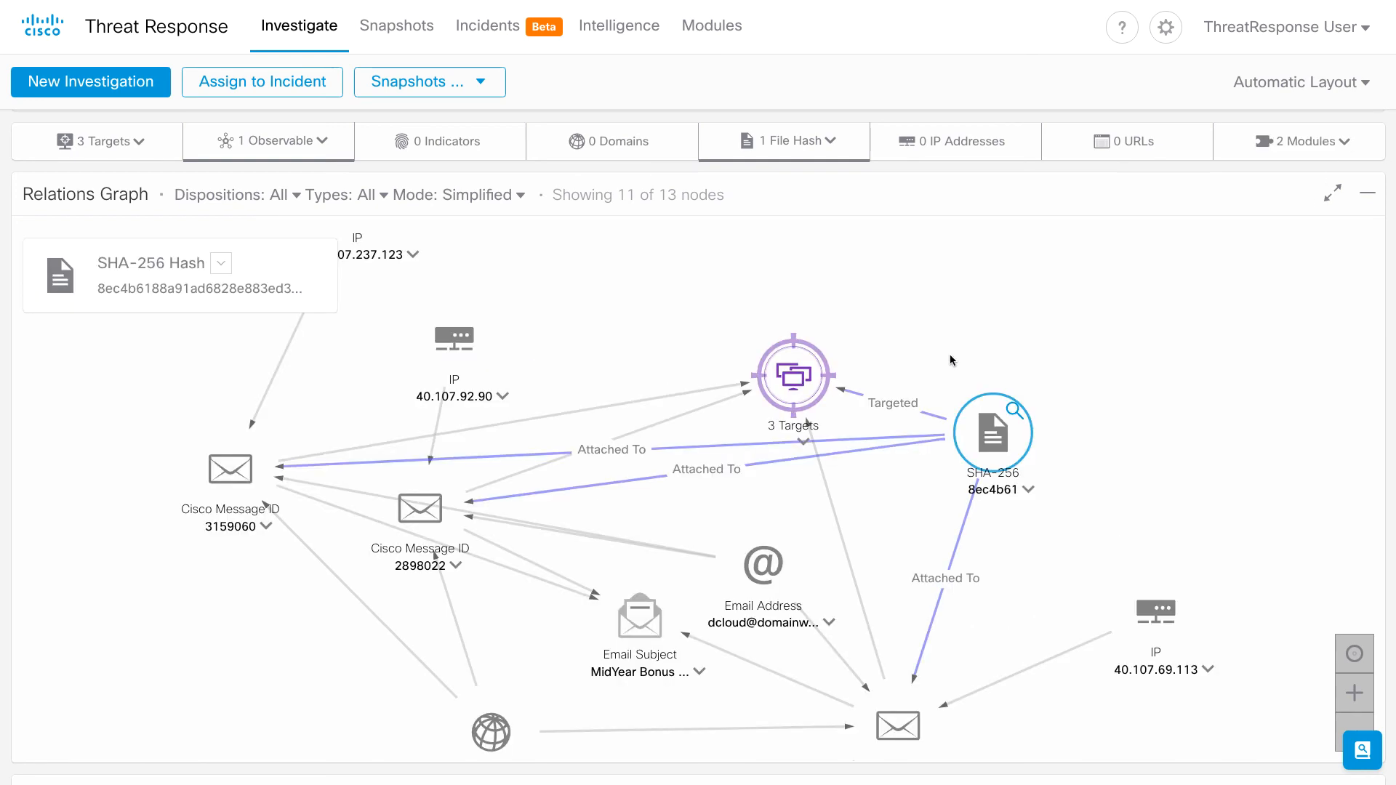
left_click(798, 378)
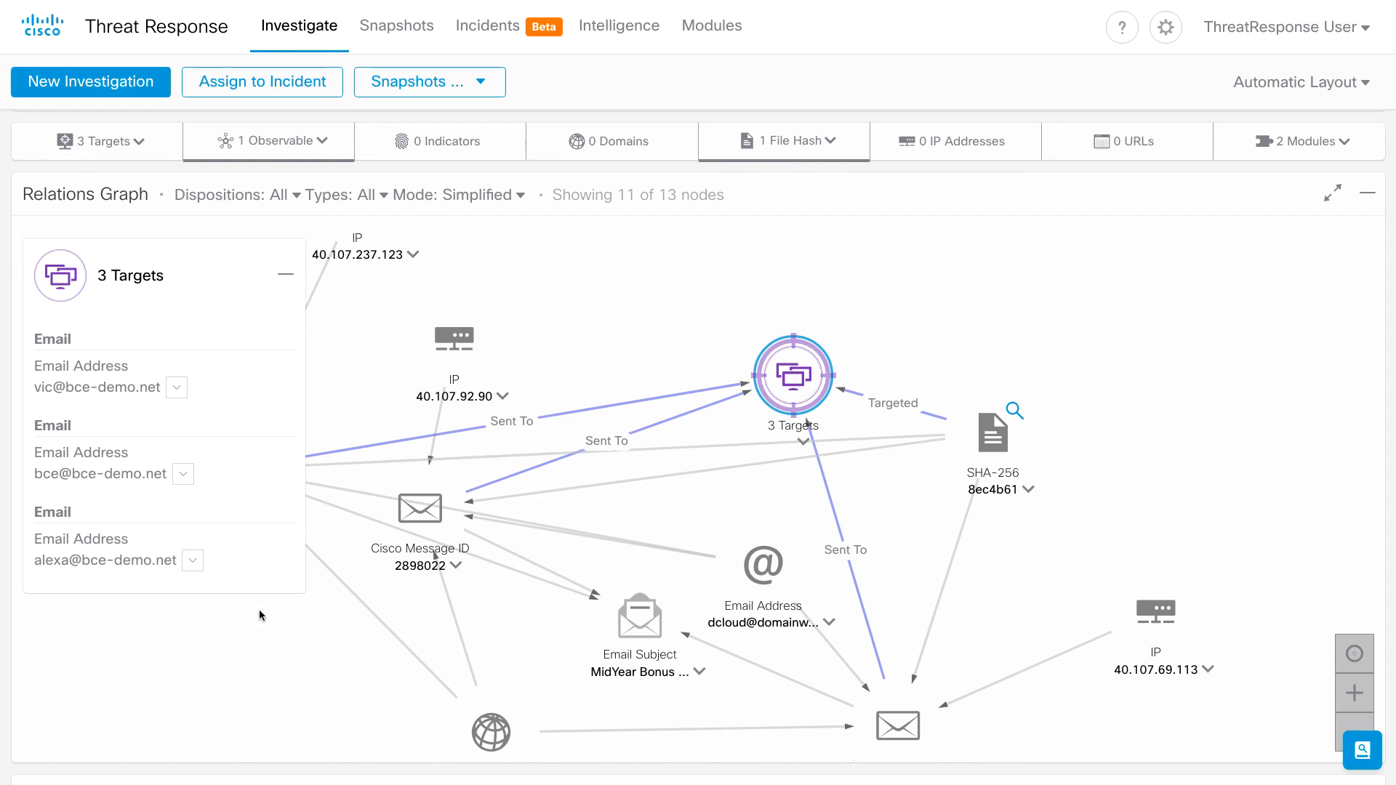
- Bring all graph nodes into view and show the details of Cisco Message ID 3026665
scroll(319, 648, "down", 3)
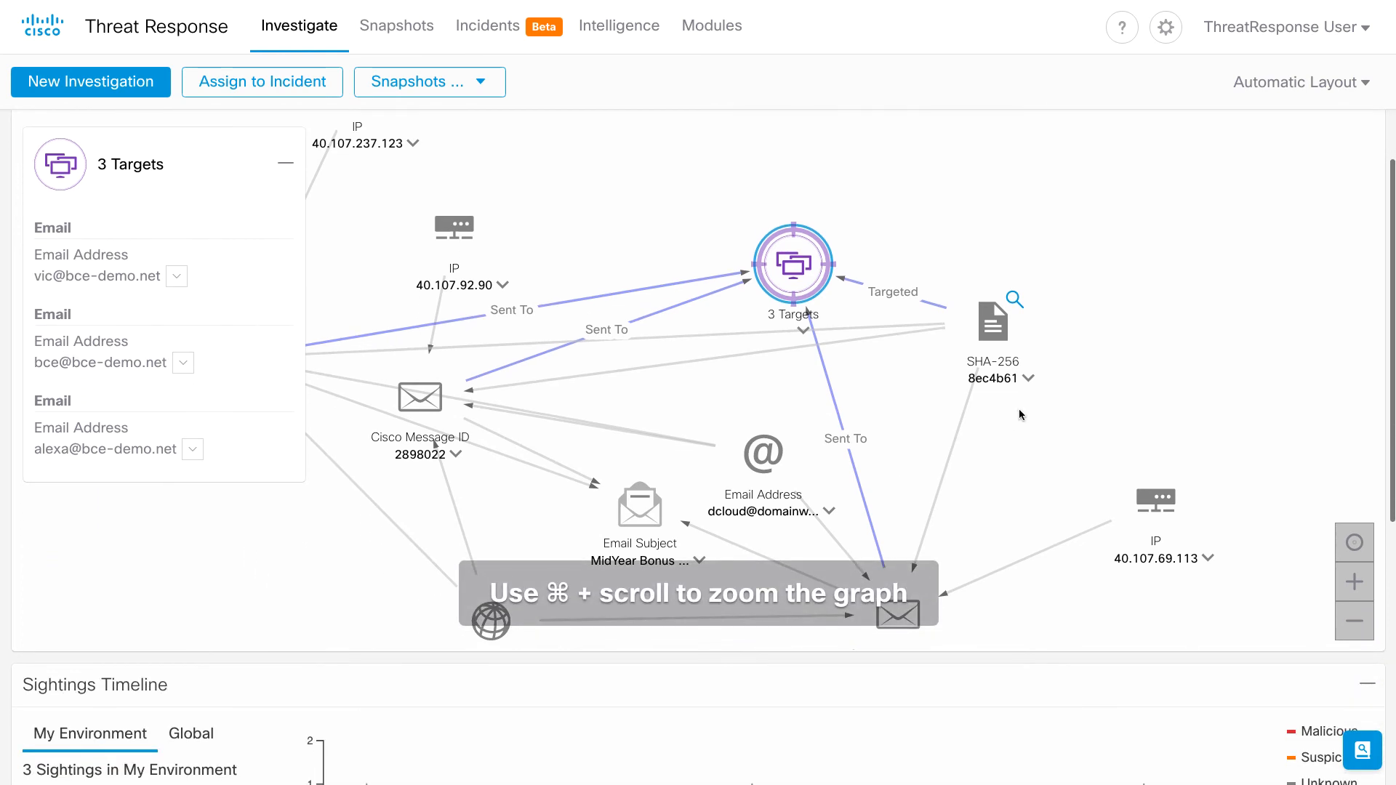
left_click_drag(1021, 409, 1049, 298)
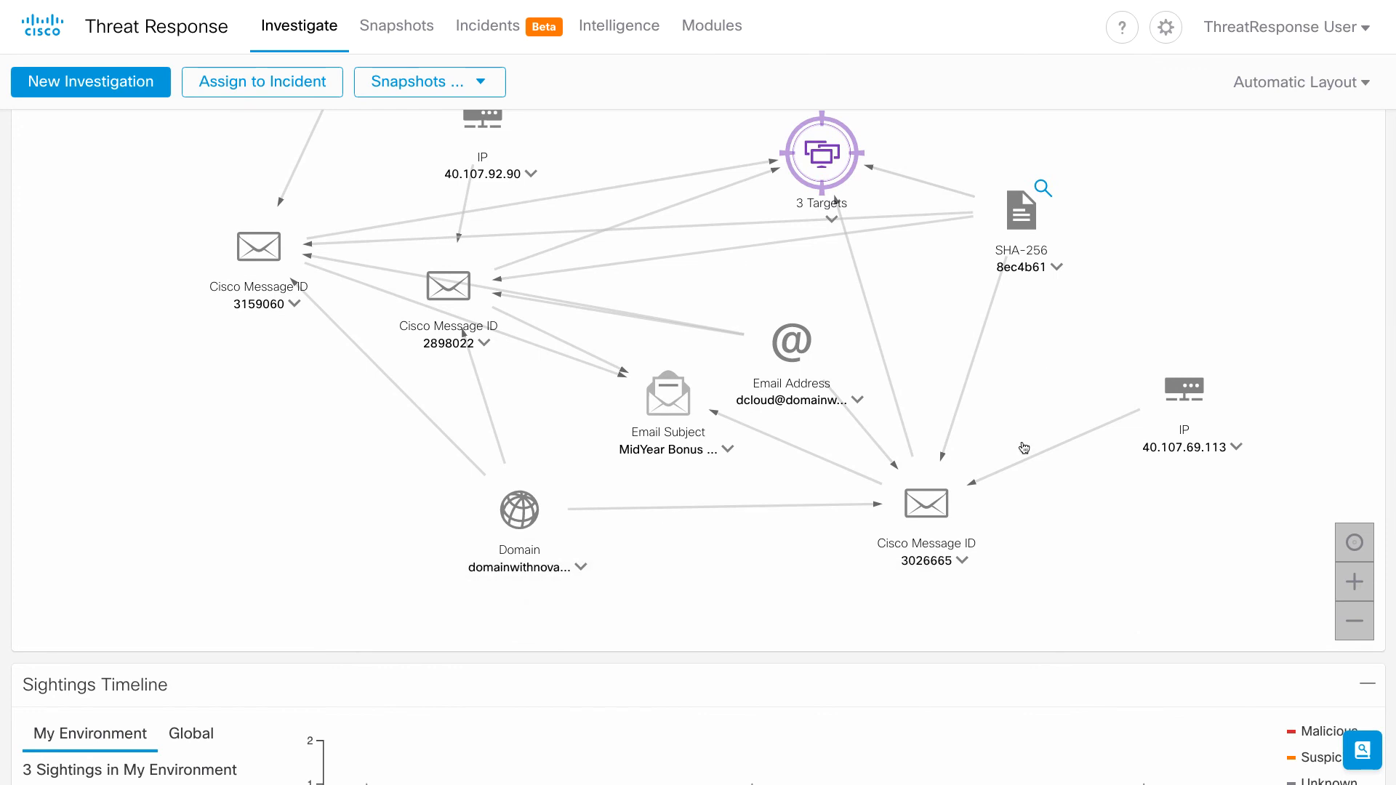
left_click(921, 514)
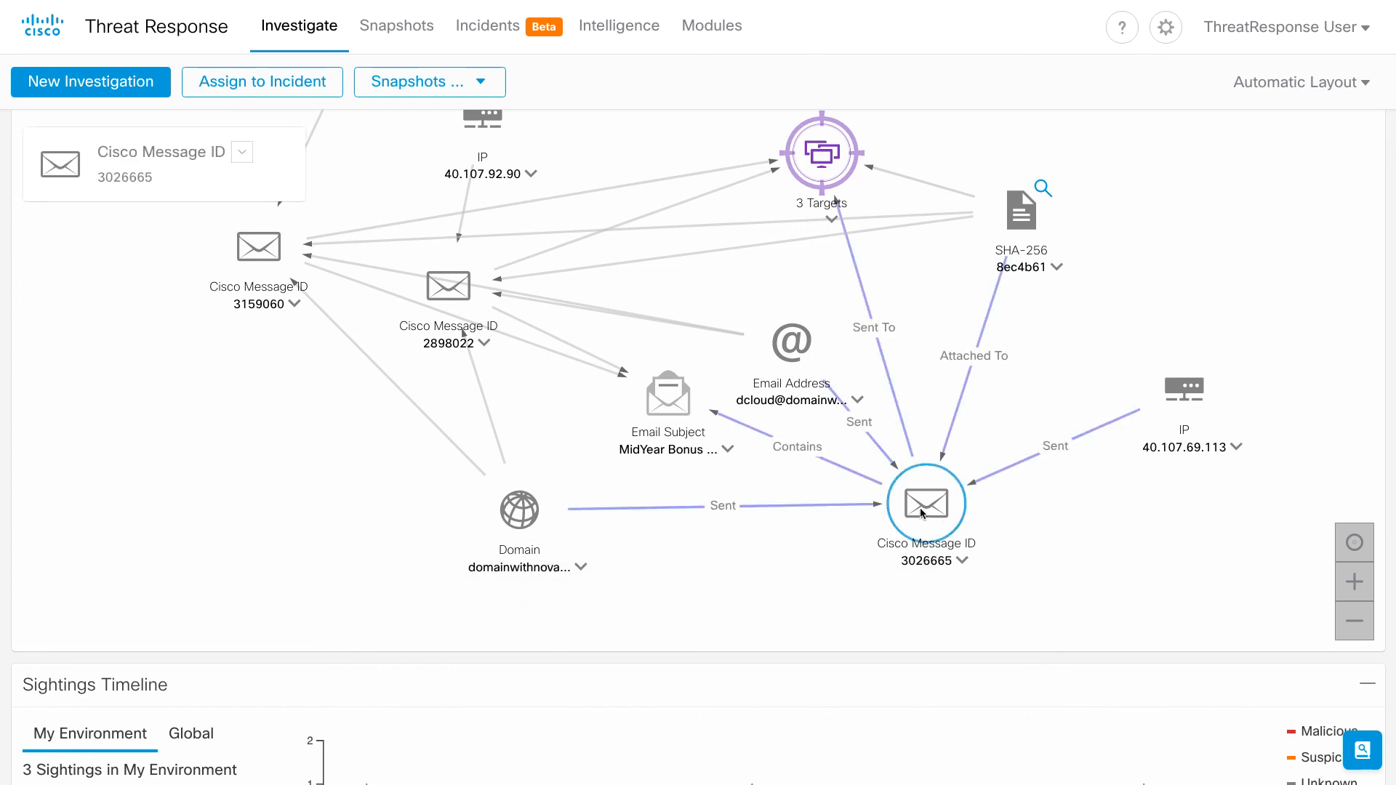
- Spread apart the Domain, Email Subject, Email Address and IP 40.107.69.113 nodes for readability
left_click_drag(538, 525, 512, 548)
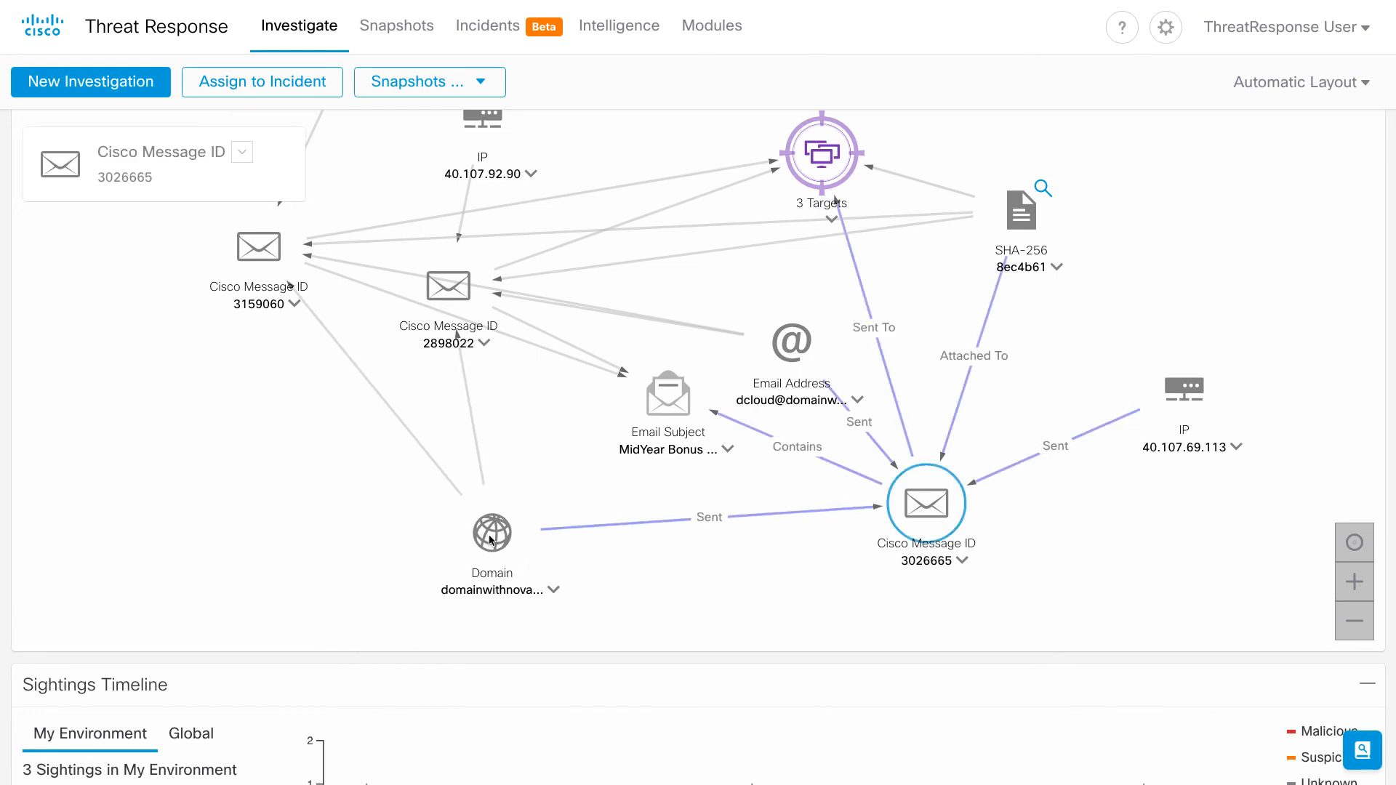
left_click_drag(663, 407, 624, 430)
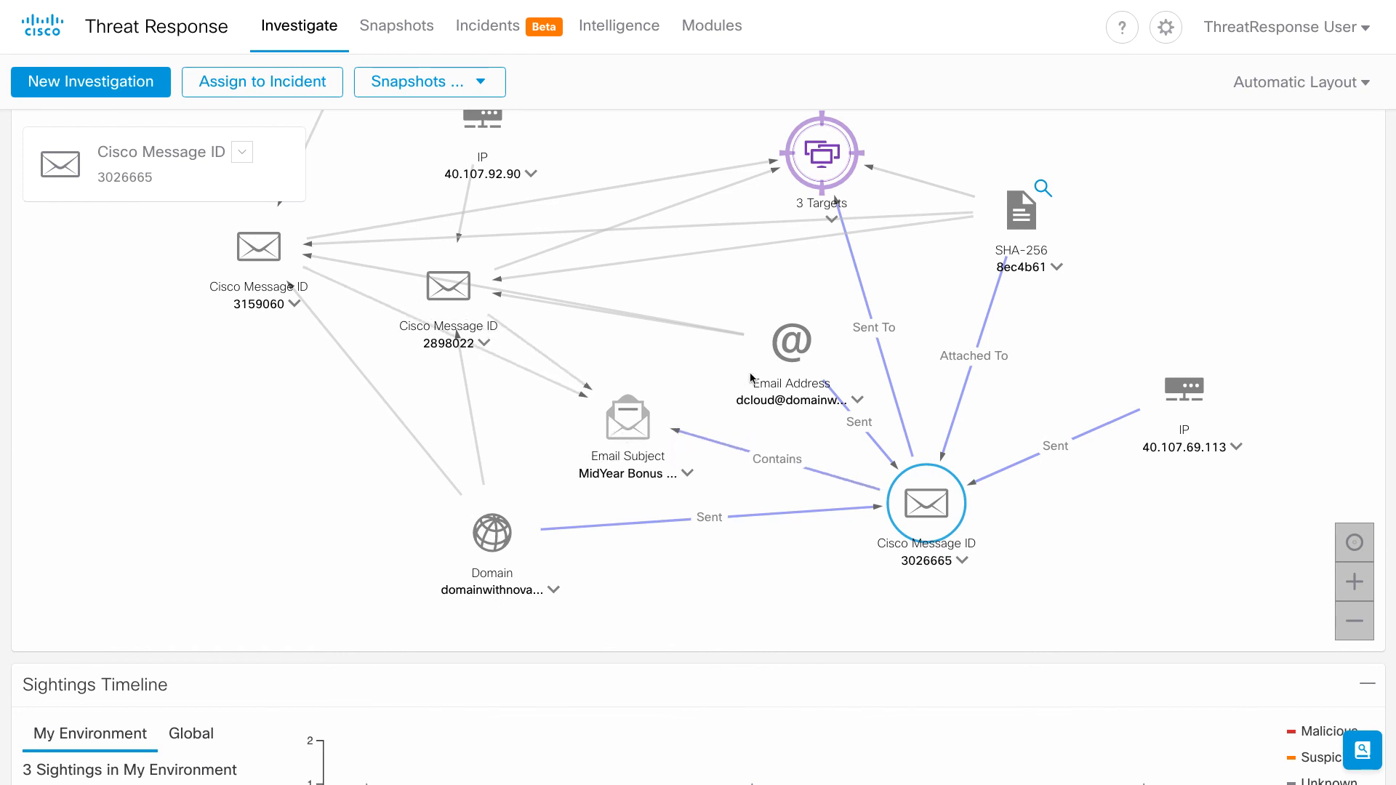
left_click_drag(792, 350, 759, 357)
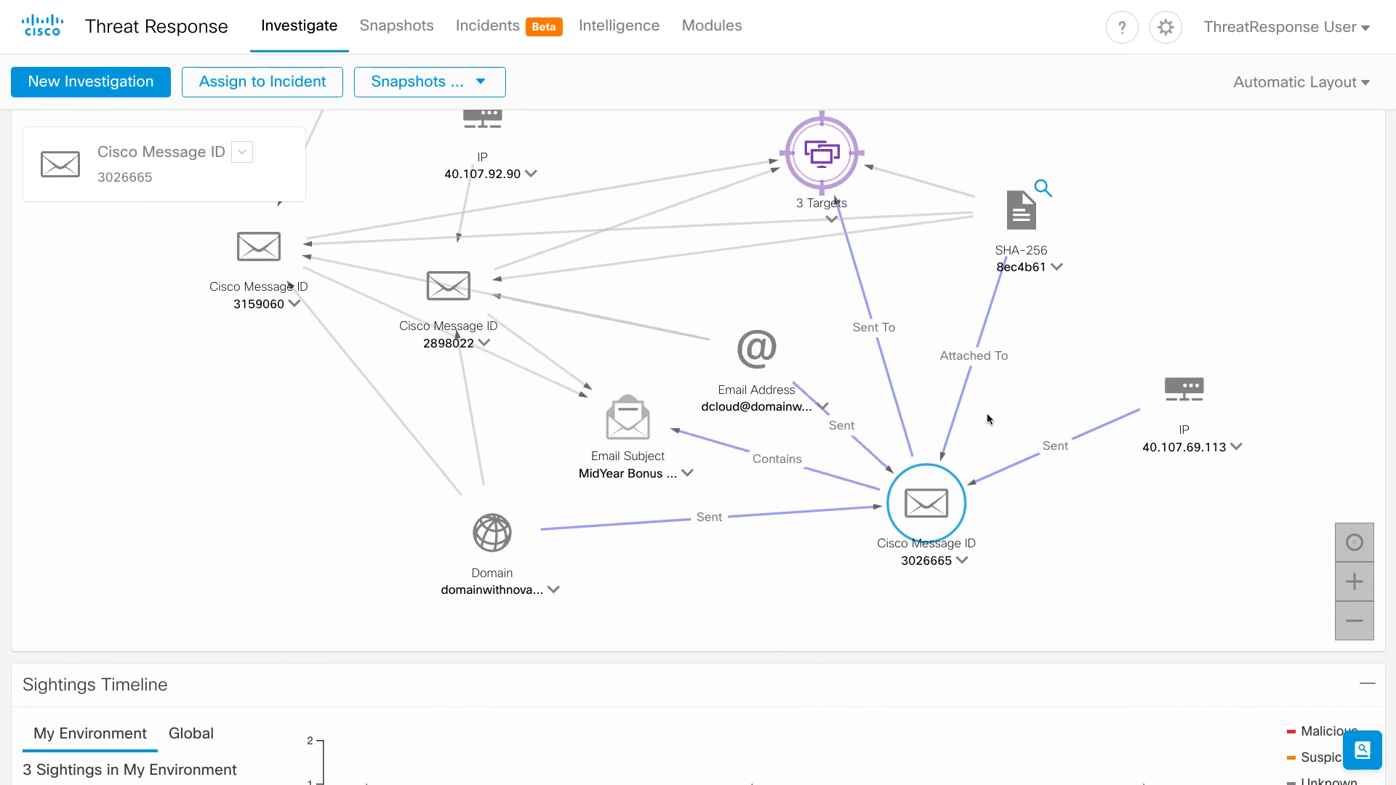
left_click_drag(1191, 394, 1206, 441)
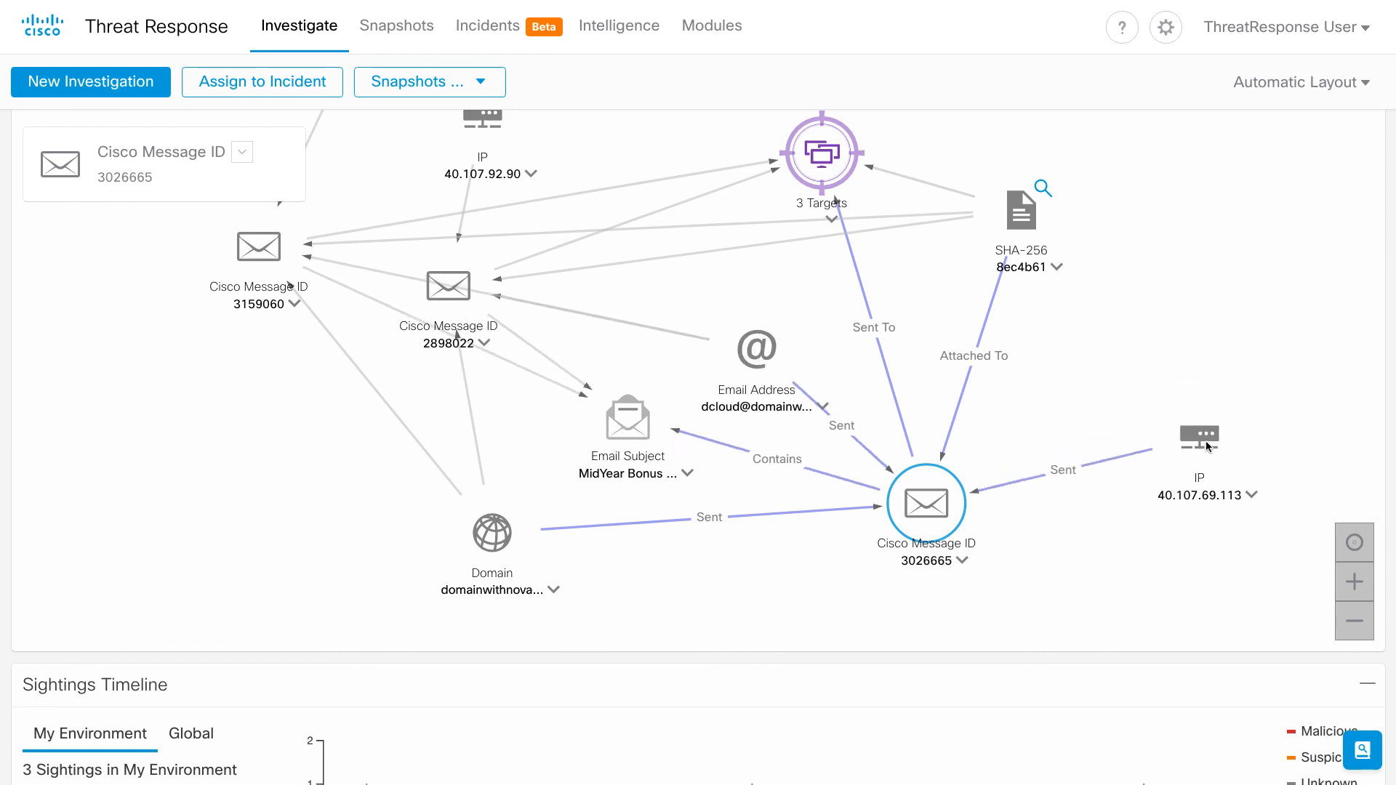